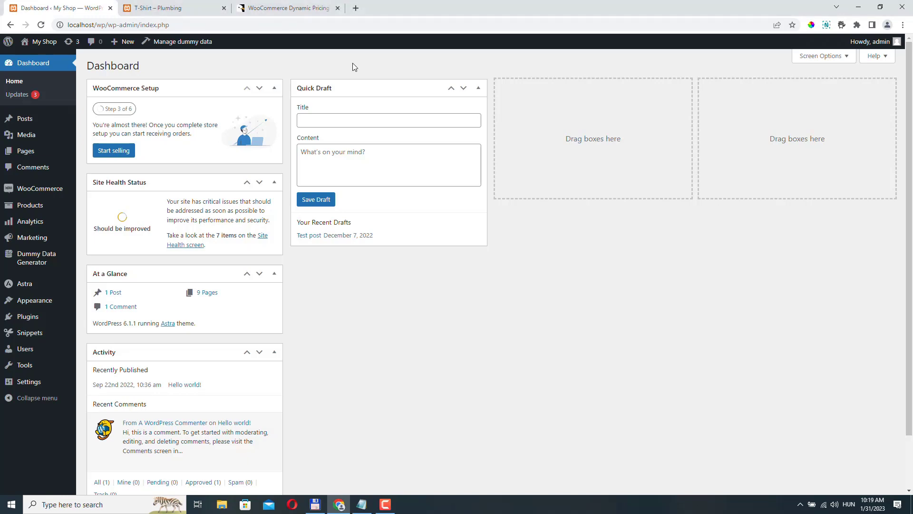
Step: Install the WooCommerce Dynamic Pricing & Discounts plugin in WordPress from its downloaded CodeCanyon zip file and activate it
{"action": "left_click", "coordinate": [294, 8]}
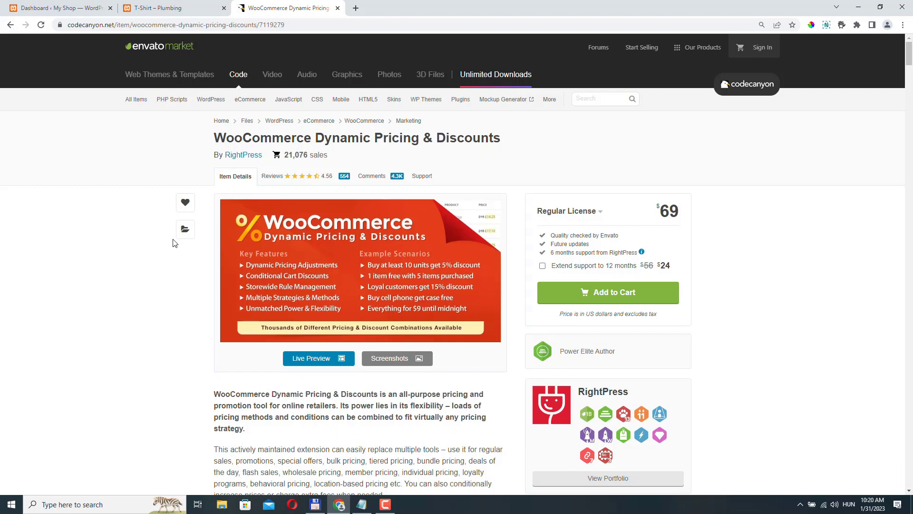
{"action": "left_click", "coordinate": [54, 8]}
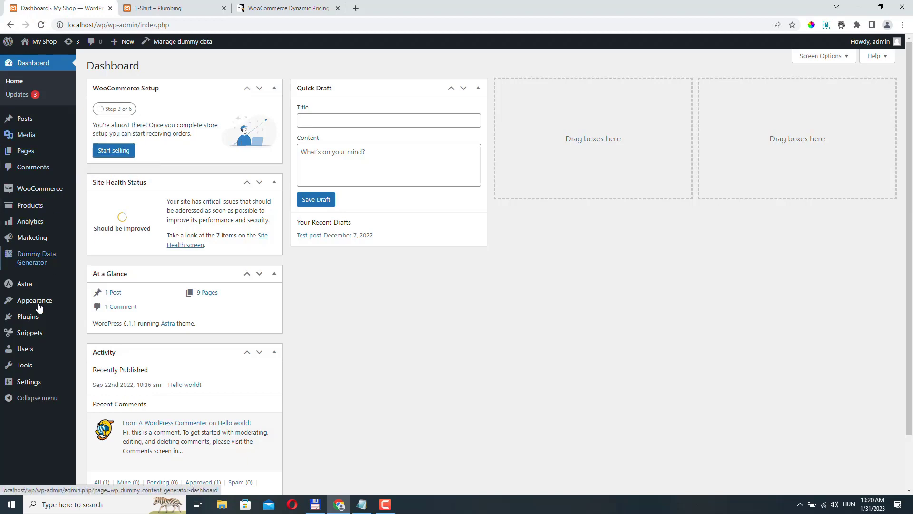
{"action": "mouse_move", "coordinate": [27, 316]}
{"action": "left_click", "coordinate": [97, 331]}
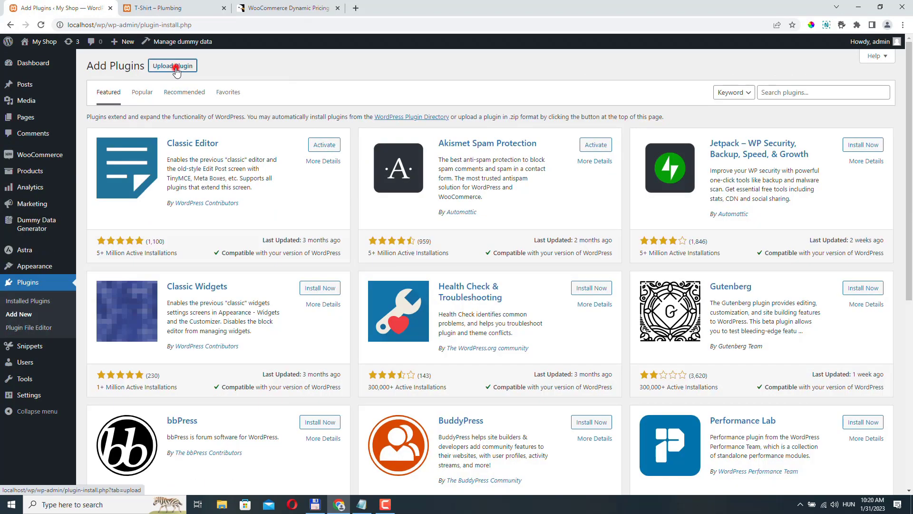
{"action": "left_click", "coordinate": [176, 70]}
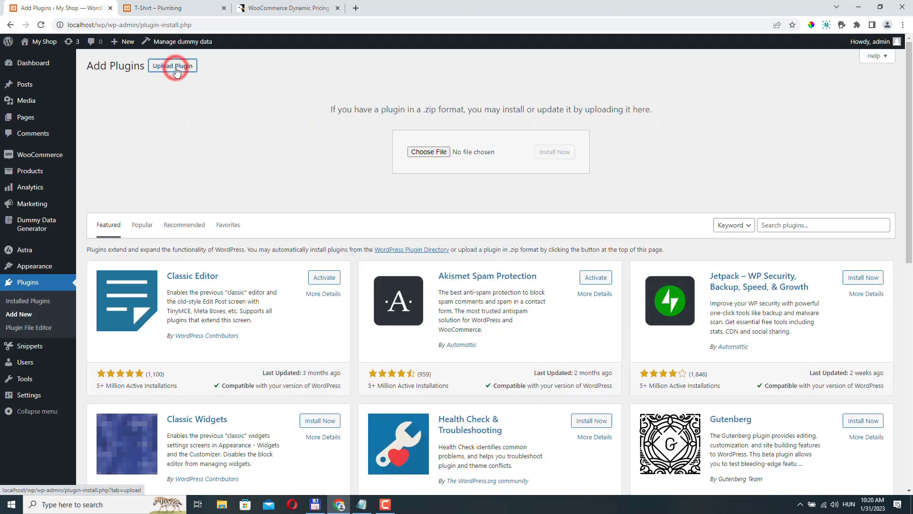
{"action": "left_click", "coordinate": [429, 152]}
{"action": "left_click", "coordinate": [449, 353]}
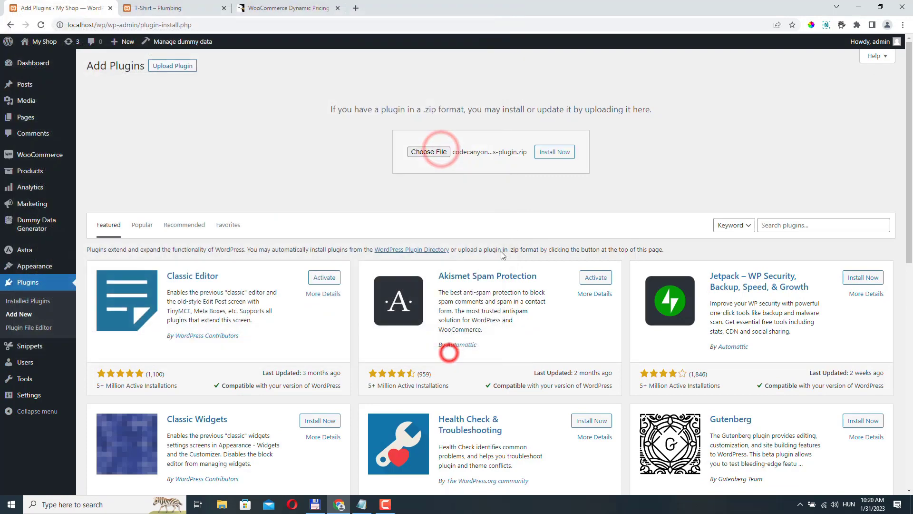
{"action": "left_click", "coordinate": [565, 152]}
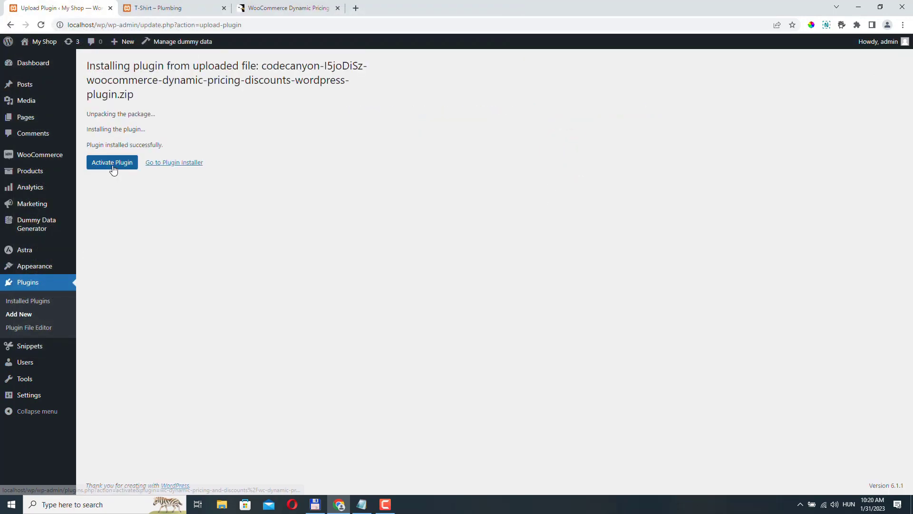
{"action": "left_click", "coordinate": [109, 164]}
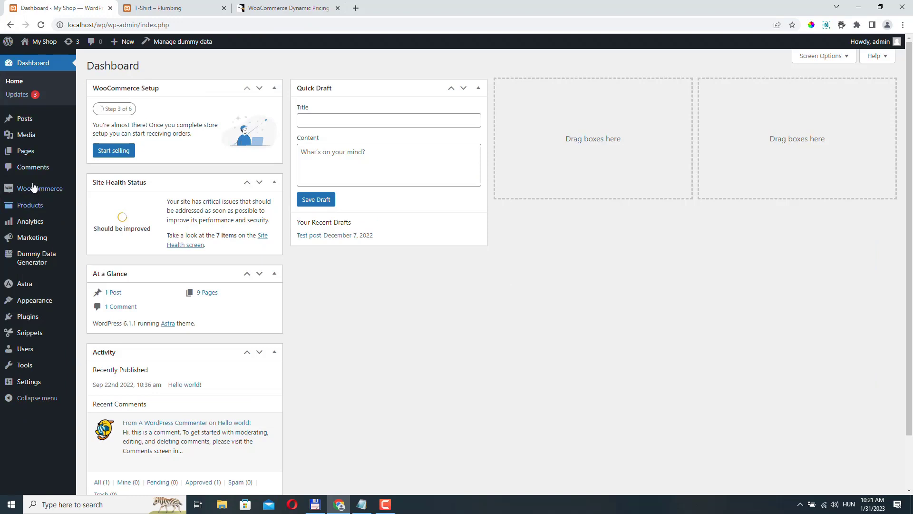
Step: Add a product pricing rule in WooCommerce Pricing & Discounts with method Buy x get x and quantities by Individual product
{"action": "mouse_move", "coordinate": [38, 189]}
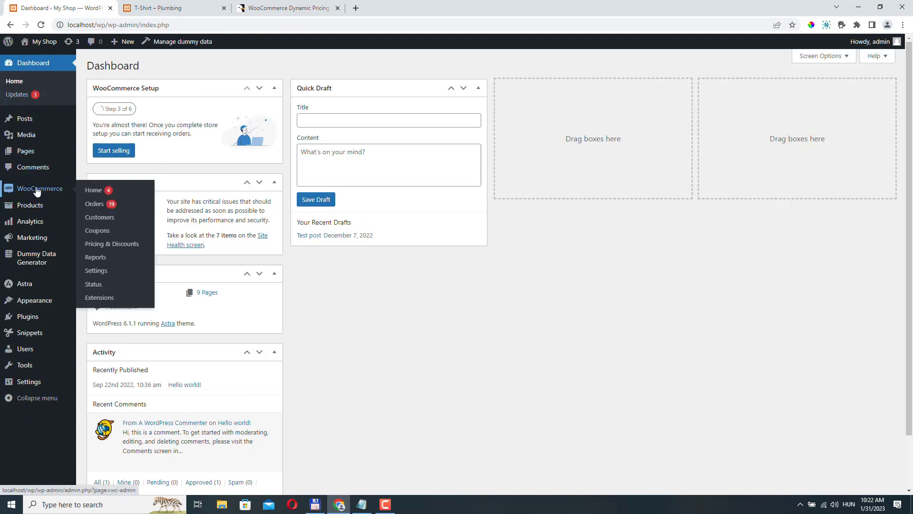
{"action": "left_click", "coordinate": [111, 244]}
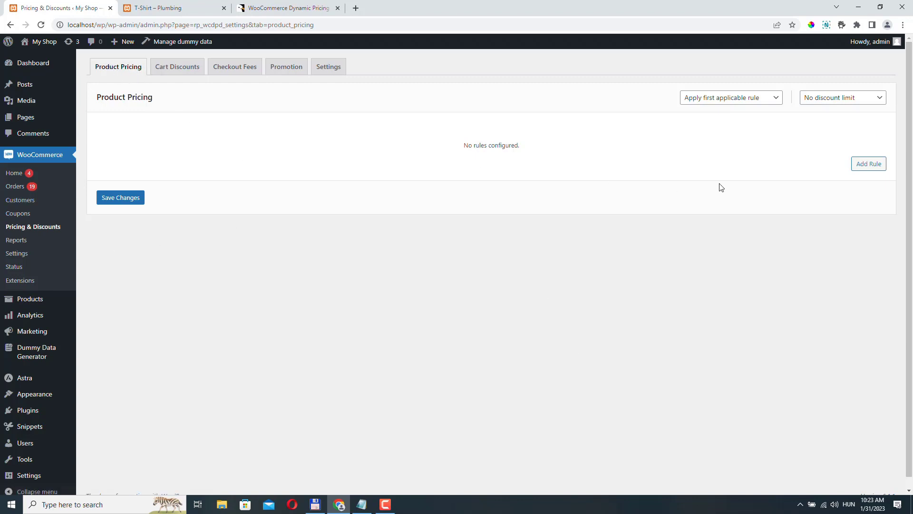
{"action": "left_click", "coordinate": [869, 164]}
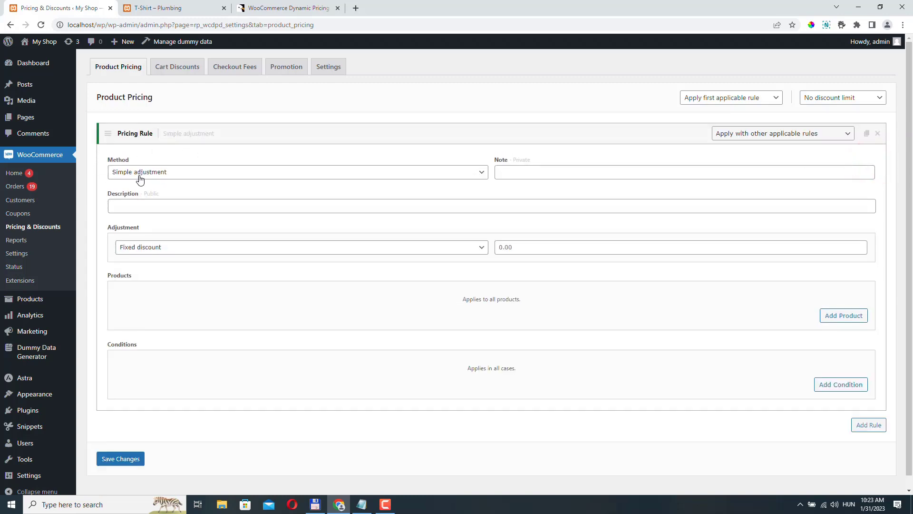
{"action": "left_click", "coordinate": [179, 175]}
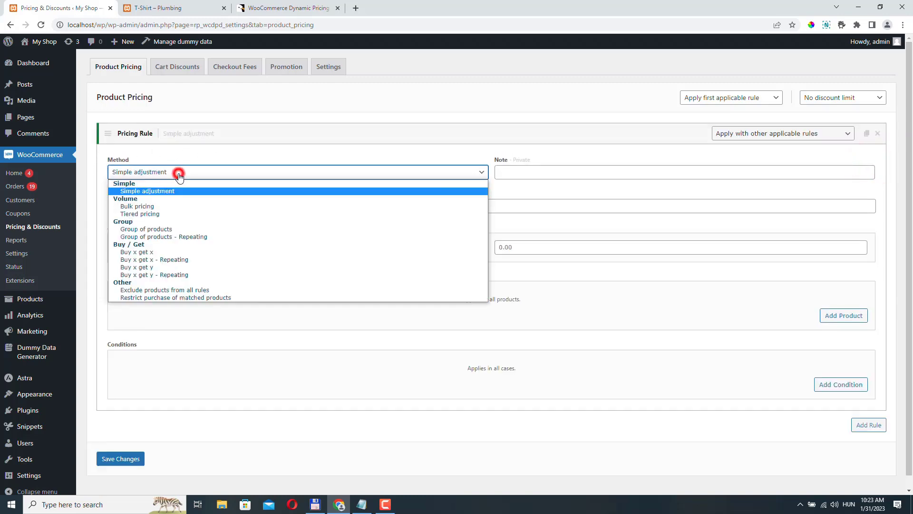
{"action": "left_click", "coordinate": [157, 253]}
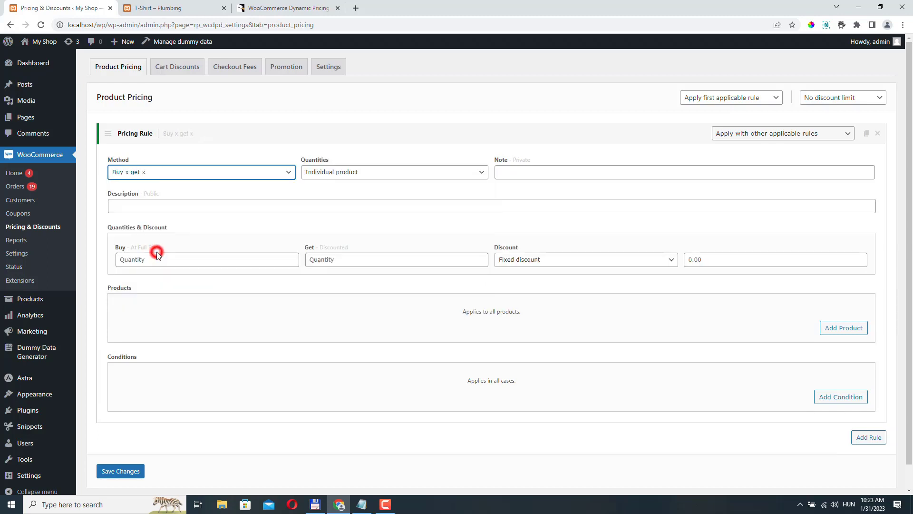
{"action": "left_click", "coordinate": [339, 172]}
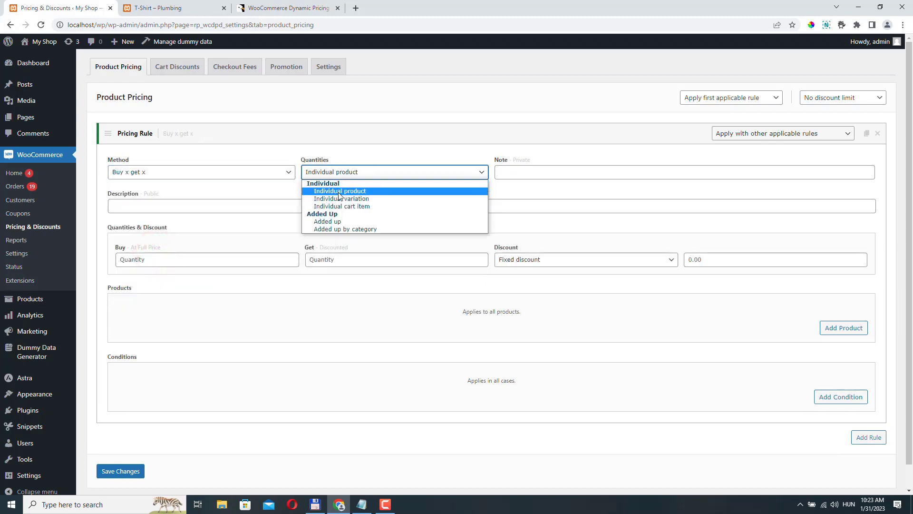
{"action": "left_click", "coordinate": [339, 192]}
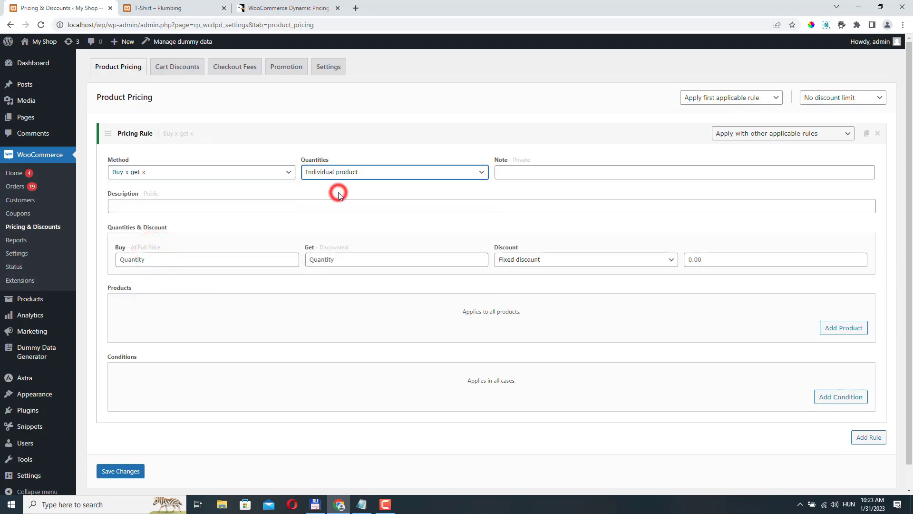
Step: Enter the rule description "Buy one get one free!" and set both the Buy and Get quantities to 1
{"action": "left_click", "coordinate": [130, 207]}
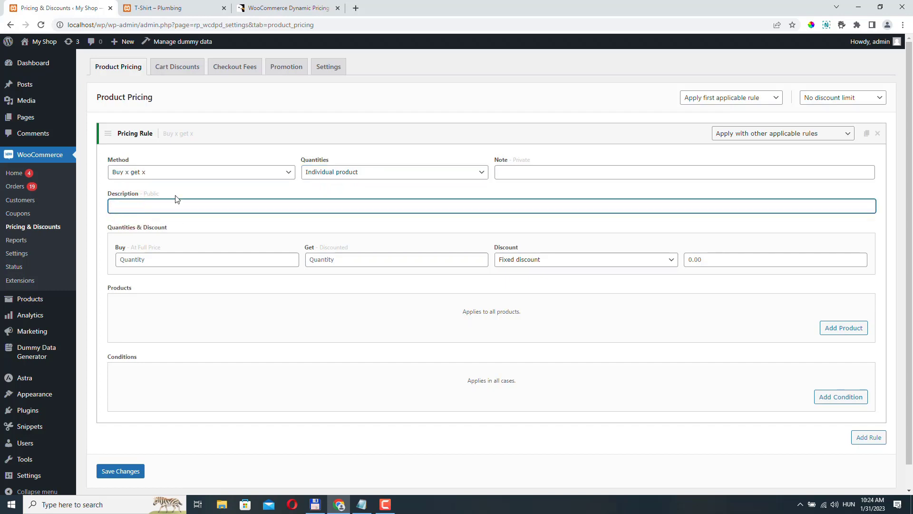
{"action": "type", "text": "Buy one get one free!"}
{"action": "left_click", "coordinate": [292, 258]}
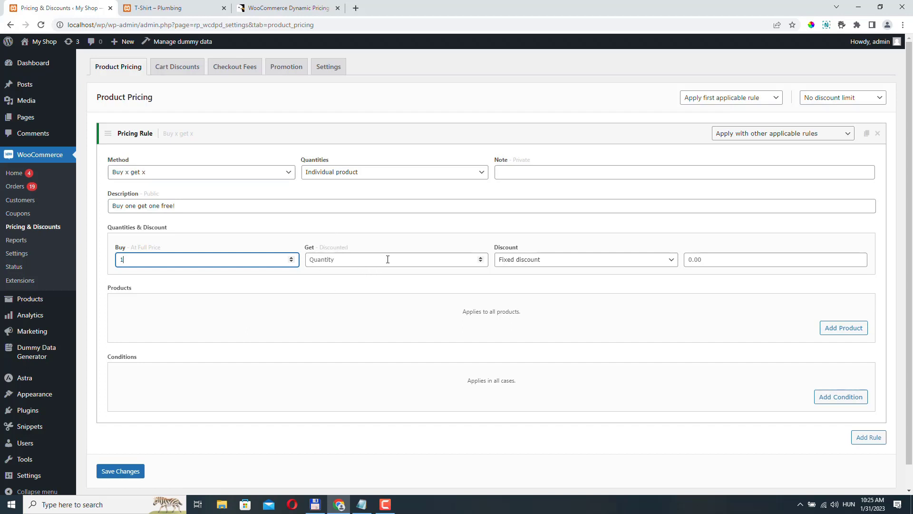
{"action": "left_click", "coordinate": [481, 258]}
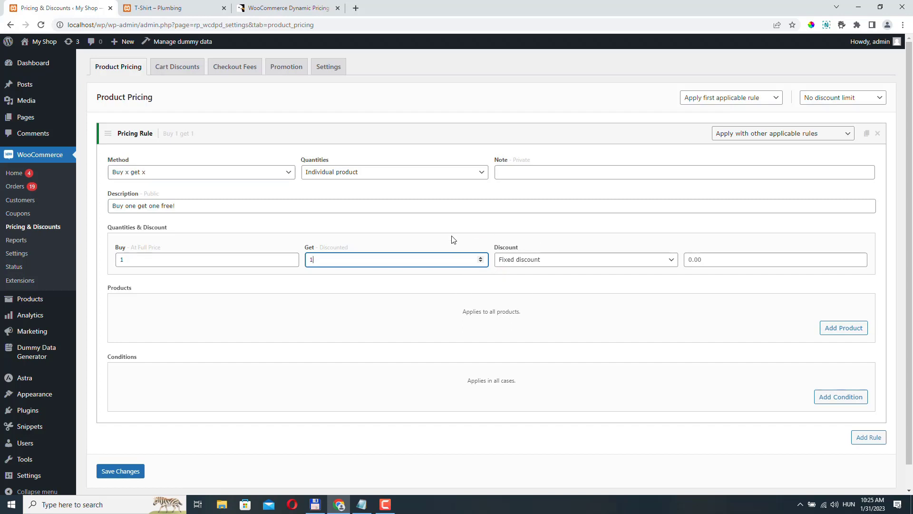
Step: Try a Buy quantity of 2 in the pricing rule and return it to 1
{"action": "left_click", "coordinate": [292, 258]}
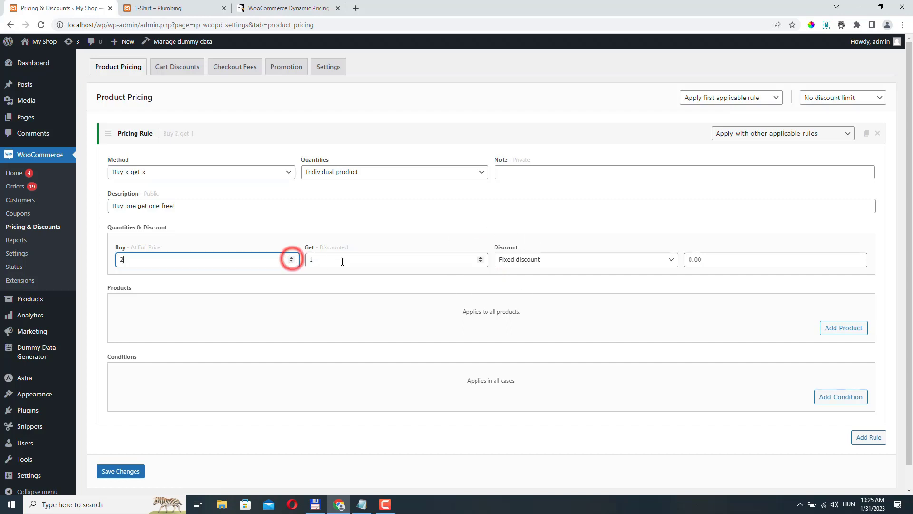
{"action": "left_click", "coordinate": [292, 262]}
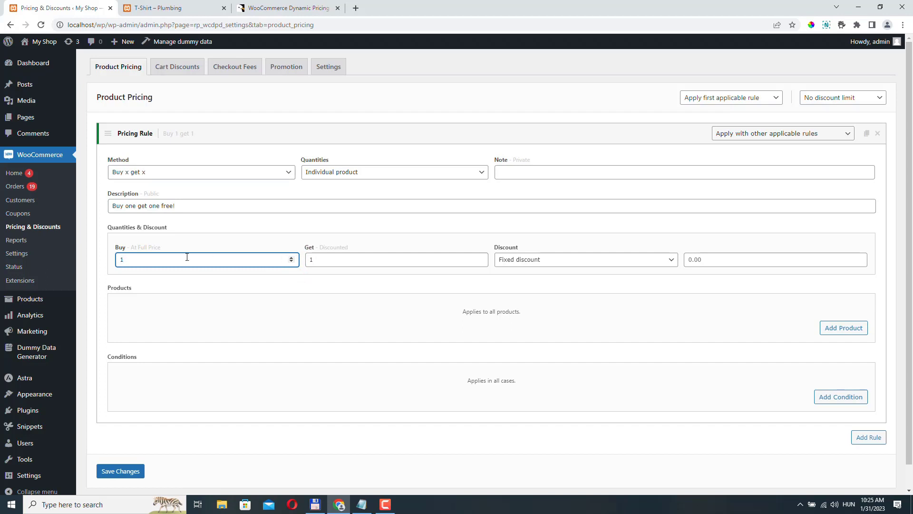
{"action": "left_click", "coordinate": [481, 256]}
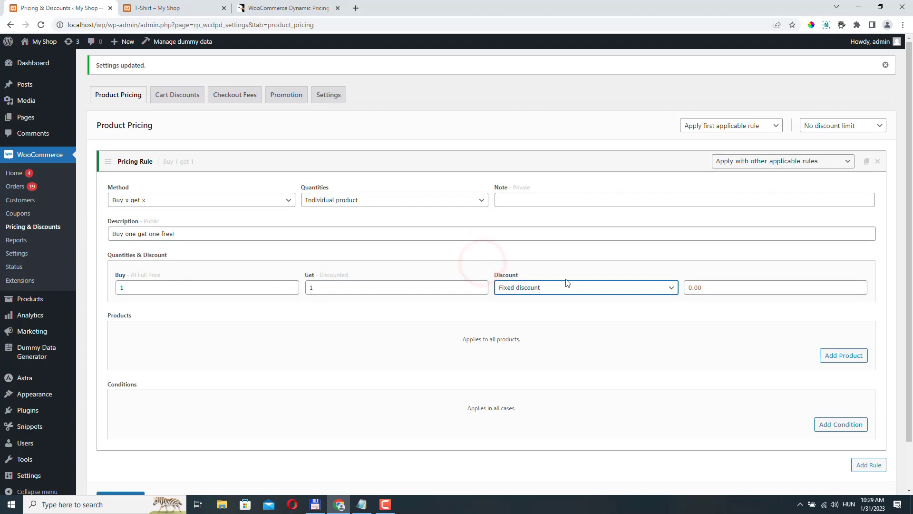
Step: Set the rule's discount to Percentage discount with a value of 100
{"action": "left_click", "coordinate": [536, 289]}
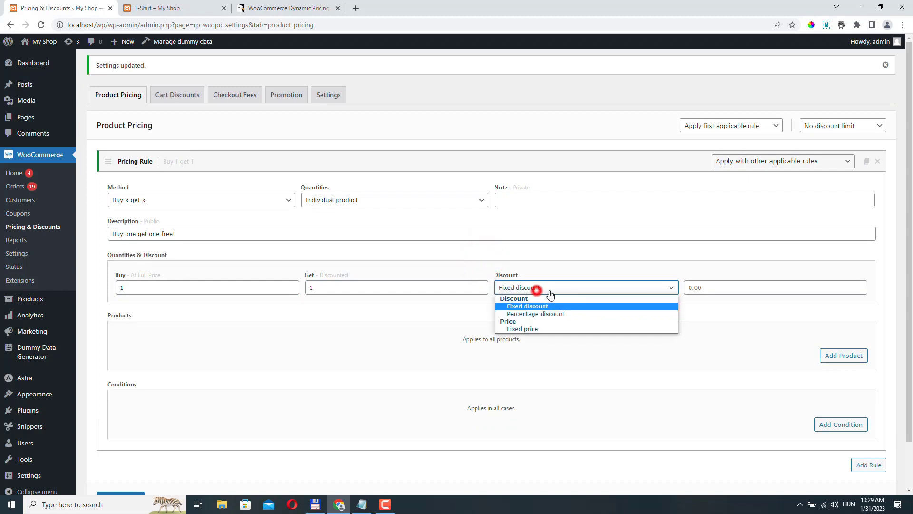
{"action": "left_click", "coordinate": [536, 314]}
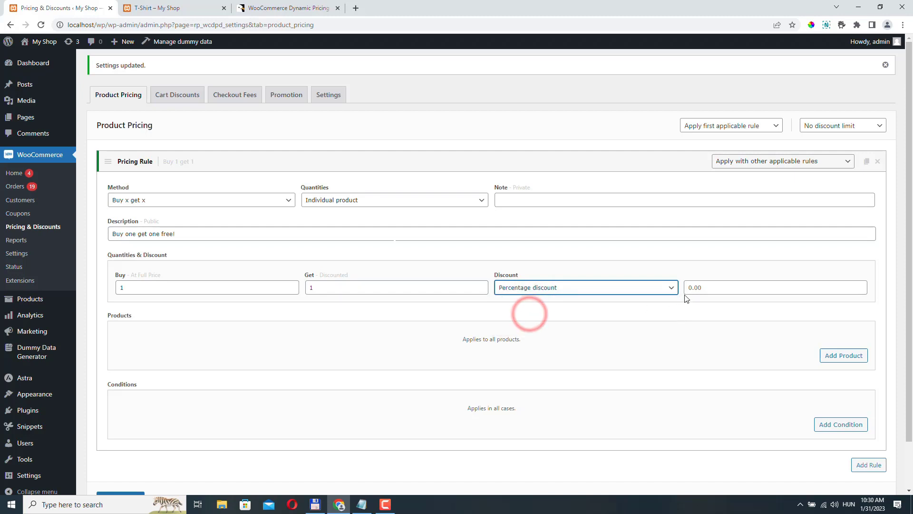
{"action": "left_click", "coordinate": [688, 287]}
{"action": "left_click", "coordinate": [705, 285]}
{"action": "type", "text": "100"}
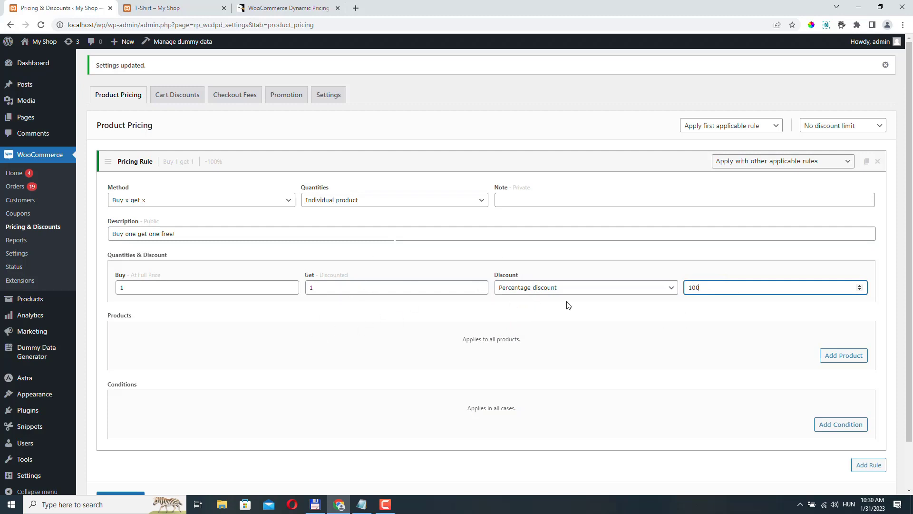
{"action": "double_click", "coordinate": [704, 288]}
Step: Limit the rule to the T-Shirt product by searching for "shir", and save the pricing changes
{"action": "left_click", "coordinate": [841, 357]}
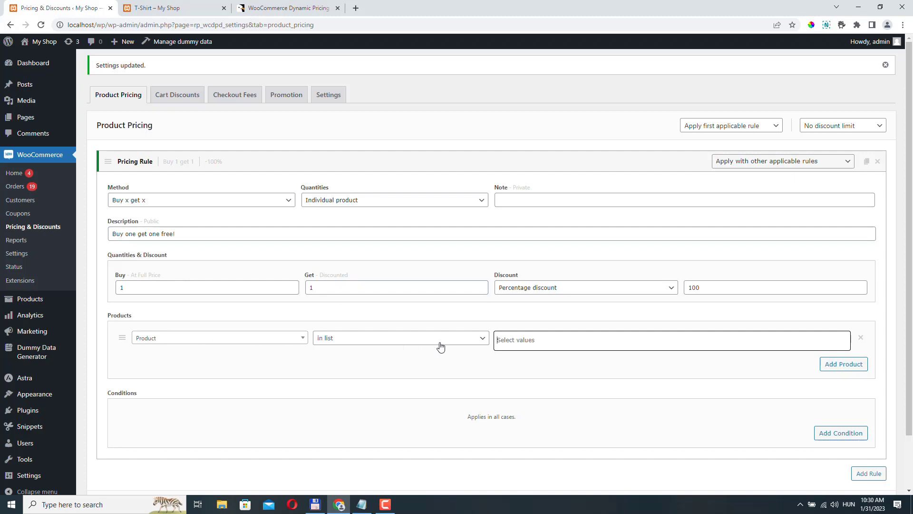
{"action": "left_click", "coordinate": [525, 340]}
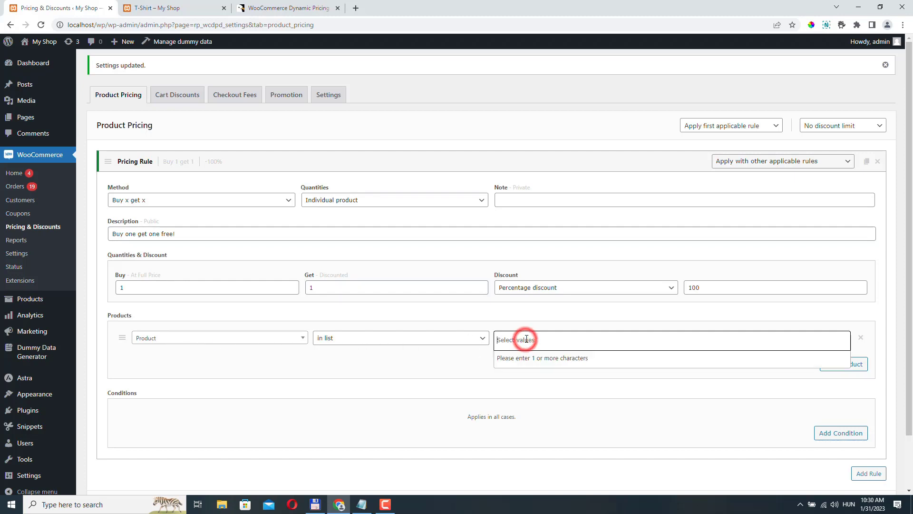
{"action": "type", "text": "shir"}
{"action": "left_click", "coordinate": [518, 357]}
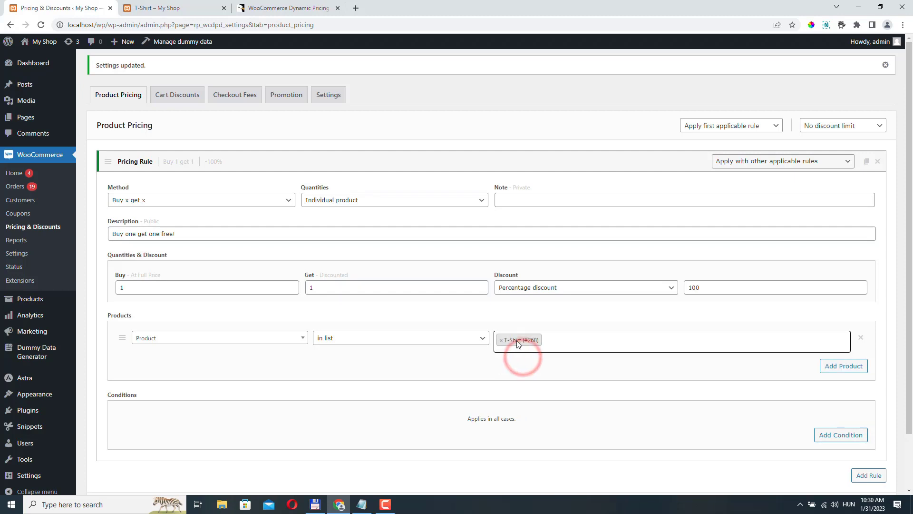
{"action": "scroll", "coordinate": [523, 347], "scroll_direction": "down", "scroll_amount": 1}
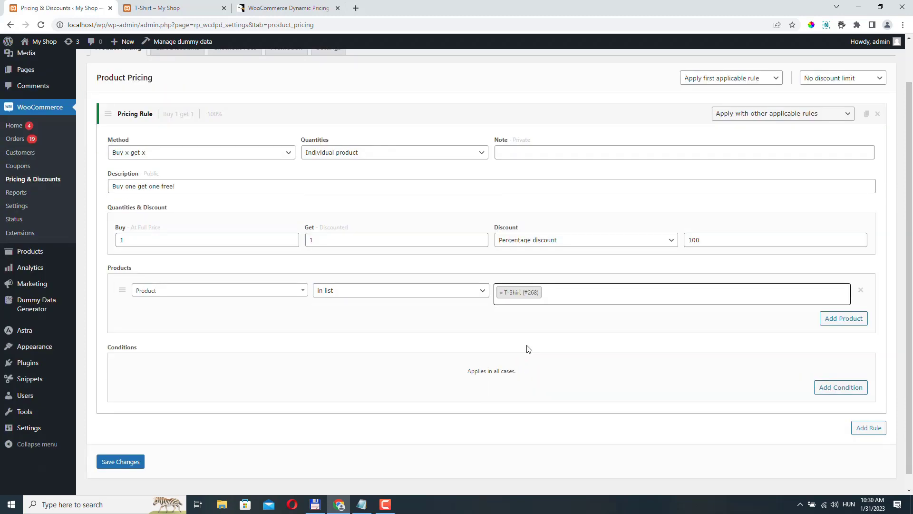
{"action": "left_click", "coordinate": [113, 461]}
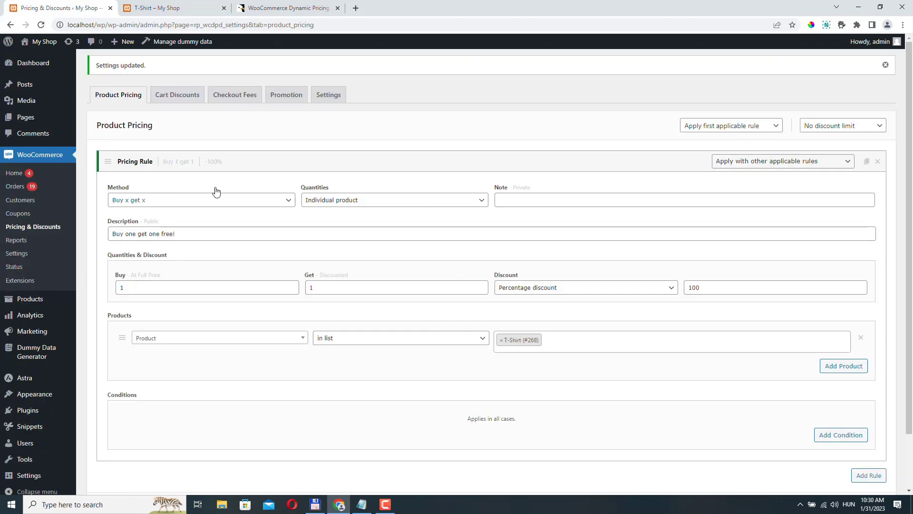
Step: Add 2 T-Shirts to the cart from the refreshed product page and check the buy-one-get-one discount in the cart
{"action": "left_click", "coordinate": [150, 9]}
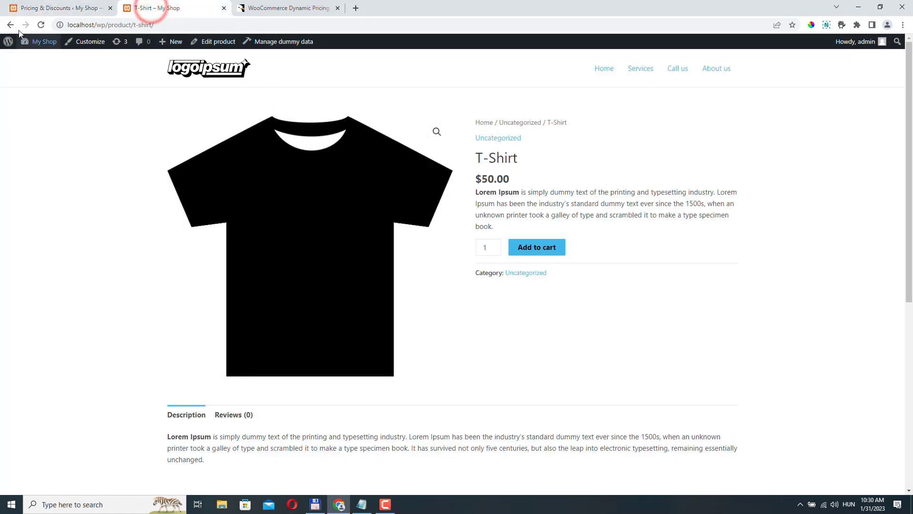
{"action": "left_click", "coordinate": [41, 25]}
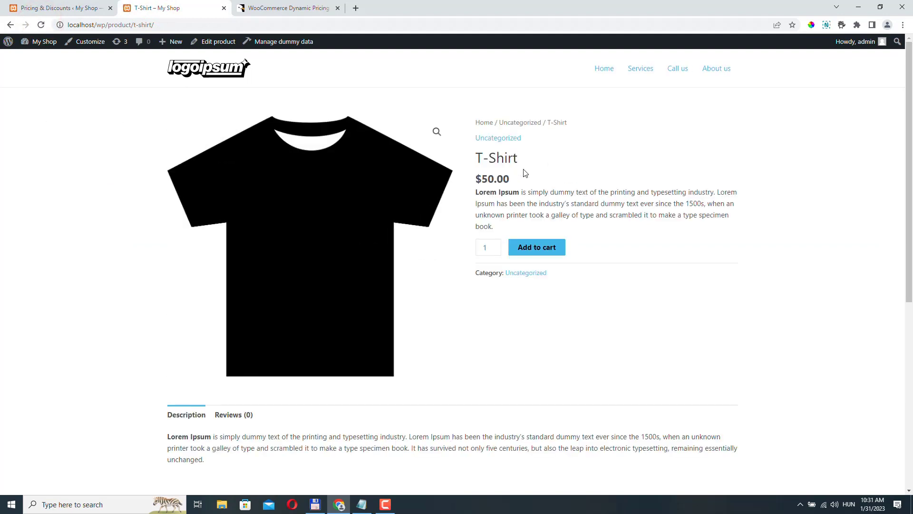
{"action": "triple_click", "coordinate": [478, 157]}
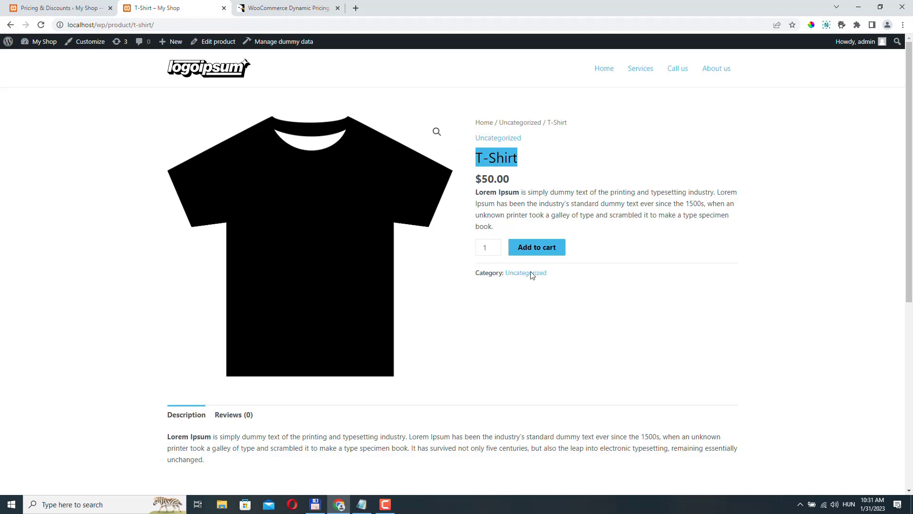
{"action": "left_click", "coordinate": [496, 245]}
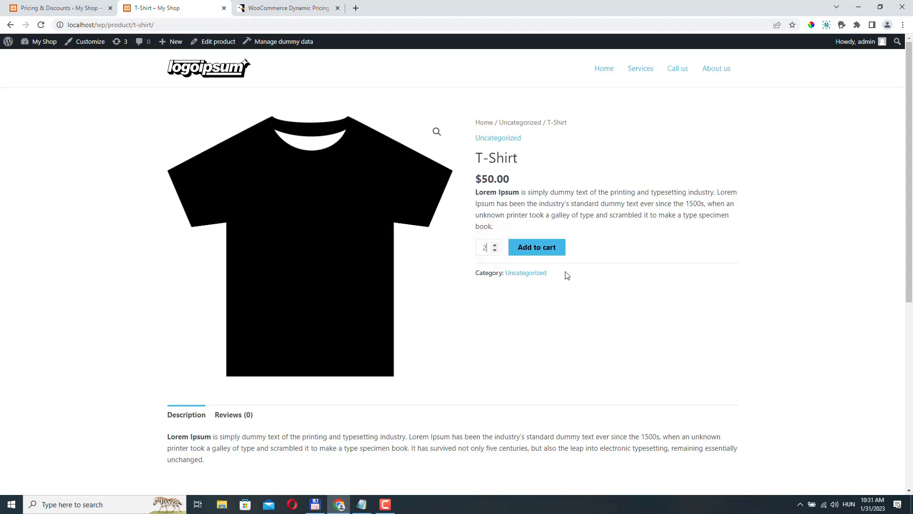
{"action": "left_click", "coordinate": [536, 247]}
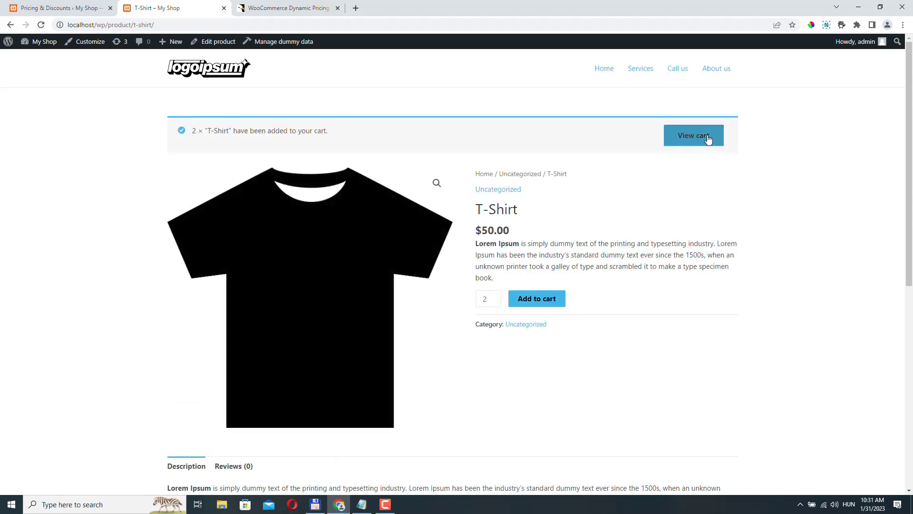
{"action": "left_click", "coordinate": [708, 134]}
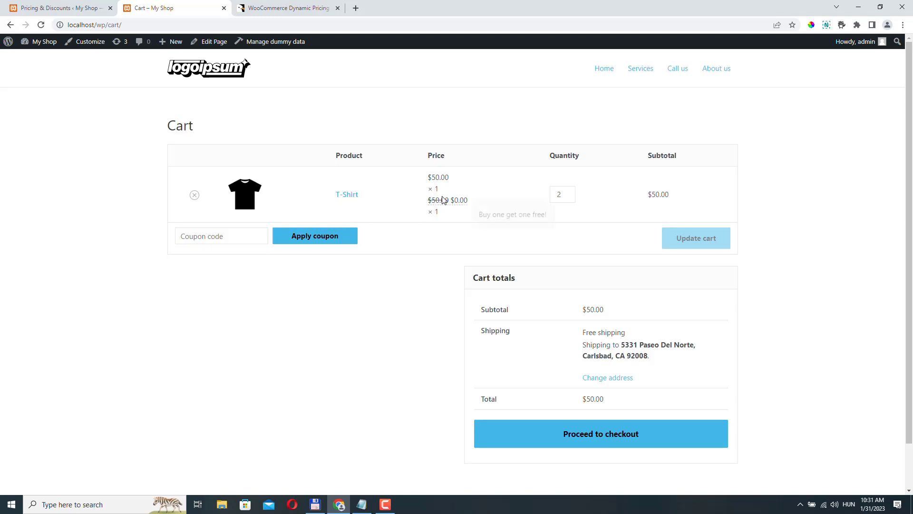
{"action": "key", "text": "ctrl+Page_Up"}
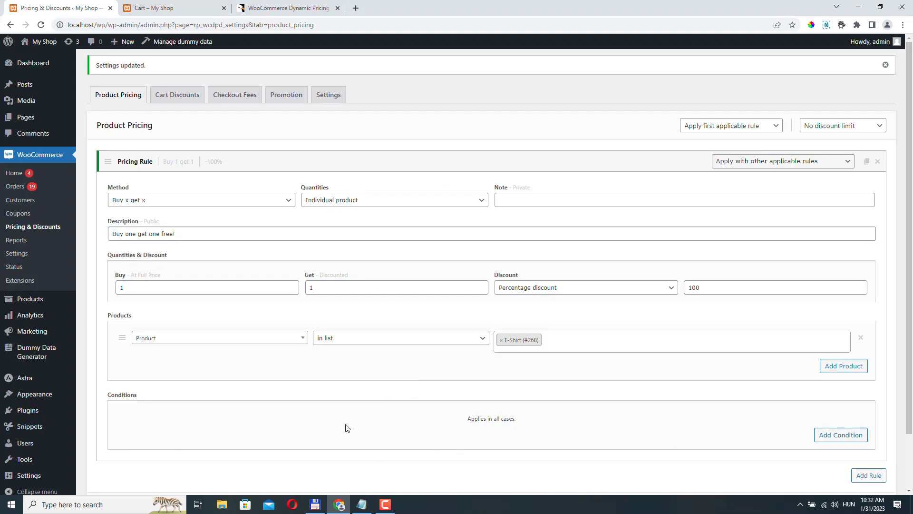
Step: Add a condition to the T-Shirt pricing rule requiring a Cart total quantity of at least 200, and save the changes
{"action": "left_click", "coordinate": [841, 436]}
{"action": "scroll", "coordinate": [196, 393], "scroll_direction": "down", "scroll_amount": 1}
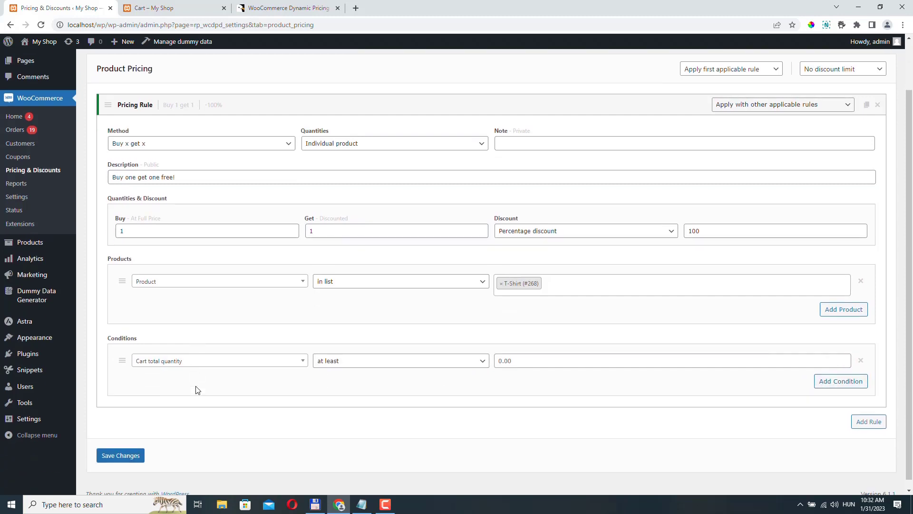
{"action": "left_click", "coordinate": [223, 352]}
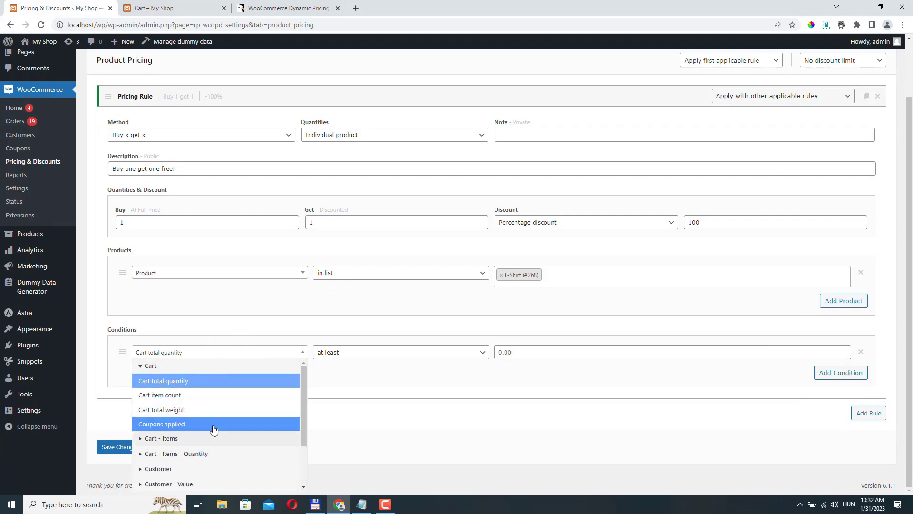
{"action": "scroll", "coordinate": [206, 395], "scroll_direction": "down", "scroll_amount": 2}
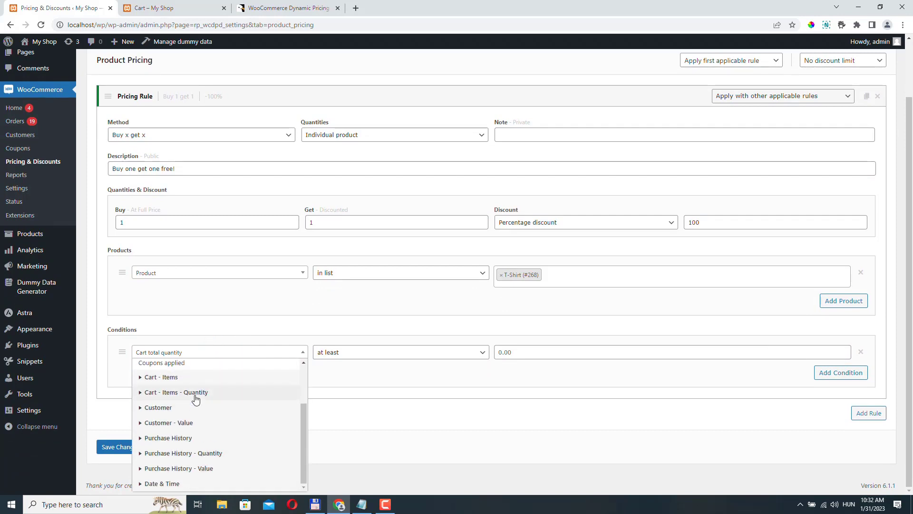
{"action": "scroll", "coordinate": [212, 425], "scroll_direction": "up", "scroll_amount": 2}
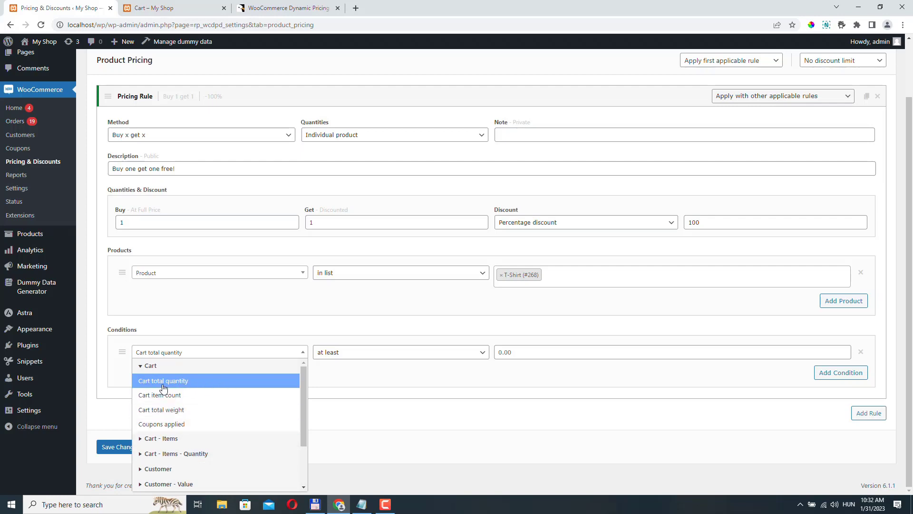
{"action": "left_click", "coordinate": [180, 385]}
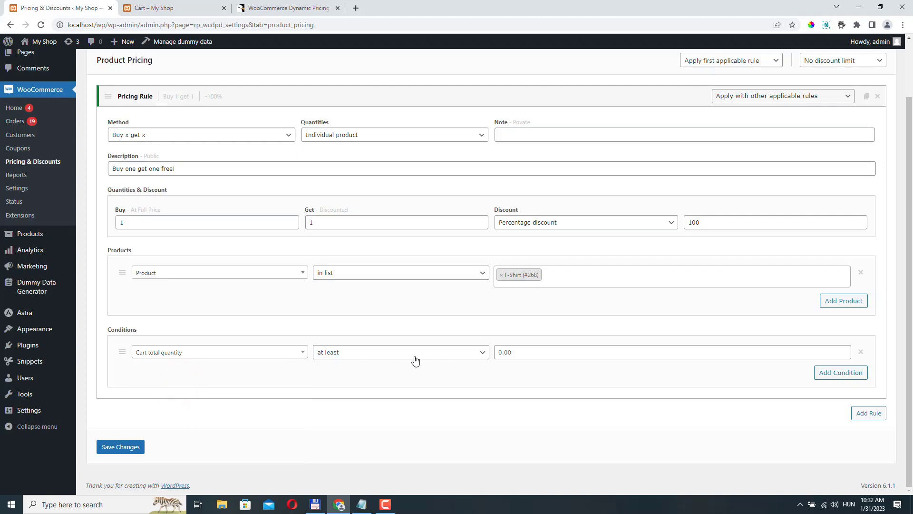
{"action": "left_click", "coordinate": [523, 352]}
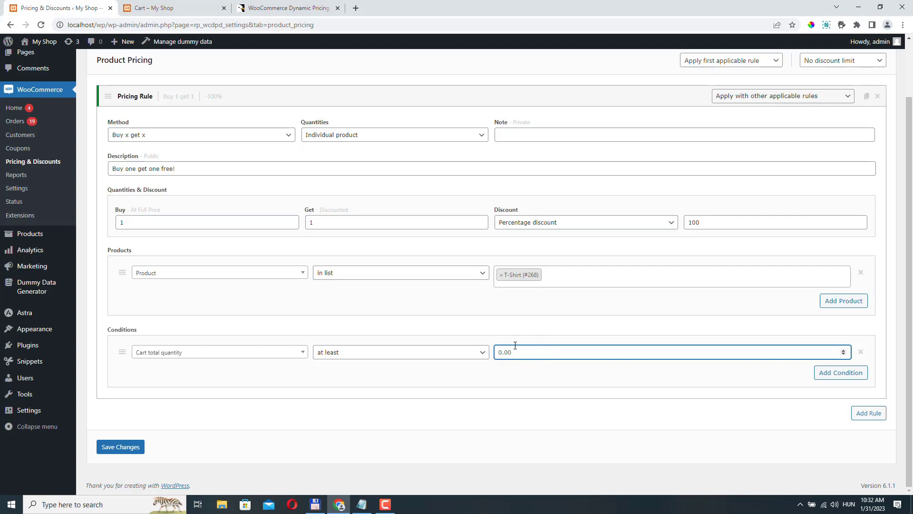
{"action": "type", "text": "200"}
{"action": "left_click", "coordinate": [112, 446]}
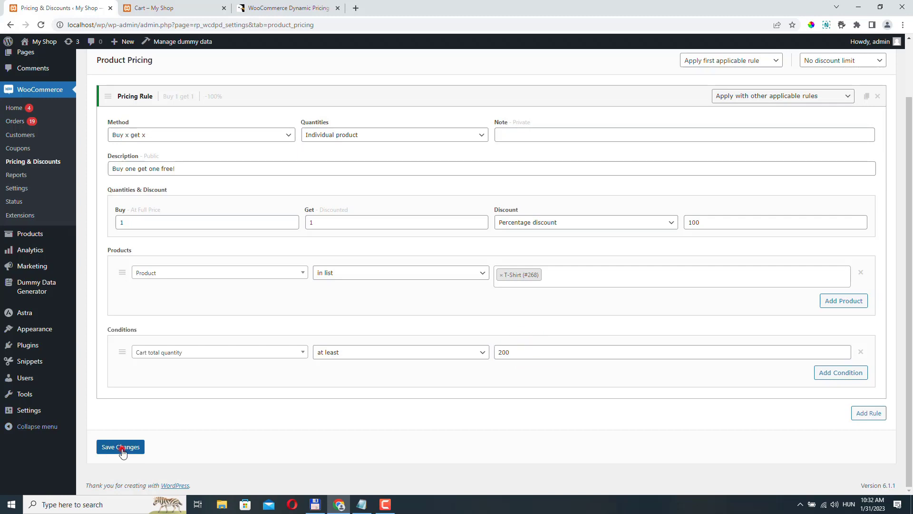
Step: Remove the T-Shirt from the store cart and return to the shop page
{"action": "left_click", "coordinate": [152, 8]}
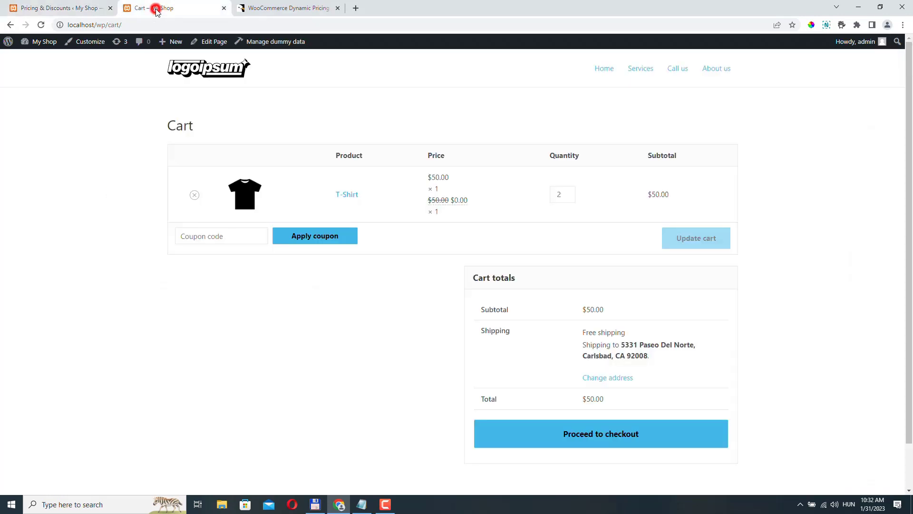
{"action": "left_click", "coordinate": [195, 195]}
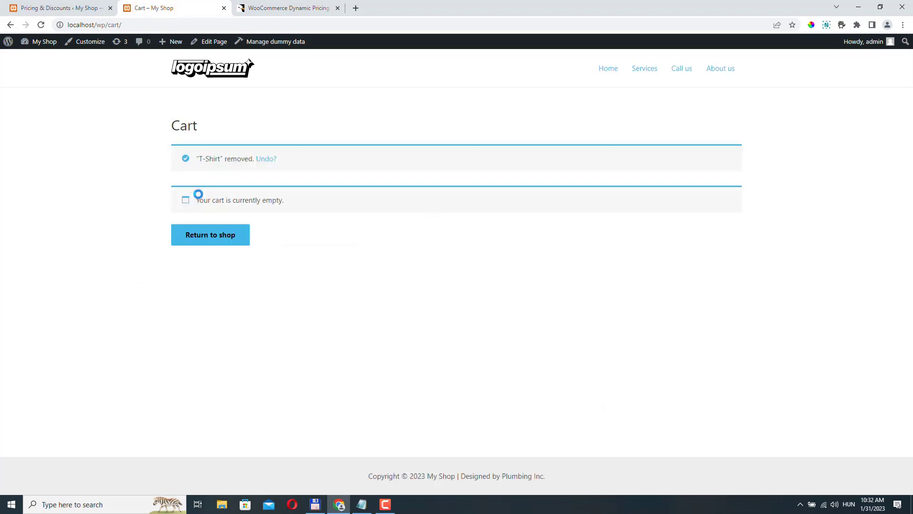
{"action": "left_click", "coordinate": [219, 237]}
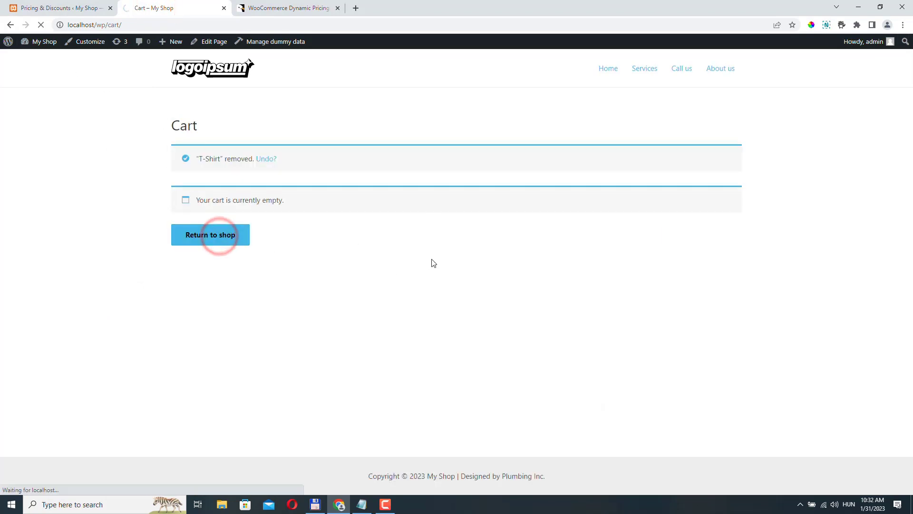
Step: Add 2 T-Shirts to the cart from the product page and view the cart to test the conditional offer
{"action": "scroll", "coordinate": [430, 261], "scroll_direction": "down", "scroll_amount": 8}
{"action": "scroll", "coordinate": [360, 189], "scroll_direction": "up", "scroll_amount": 8}
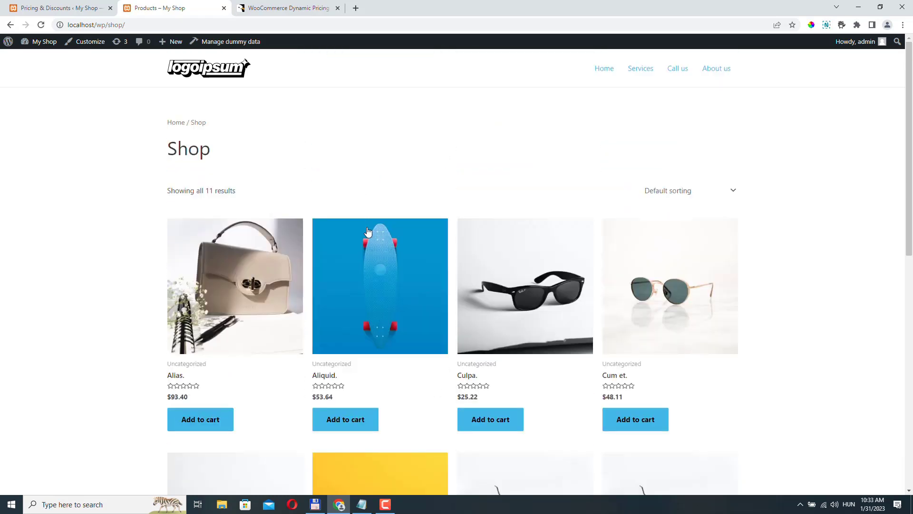
{"action": "scroll", "coordinate": [371, 285], "scroll_direction": "down", "scroll_amount": 10}
{"action": "left_click", "coordinate": [392, 246]}
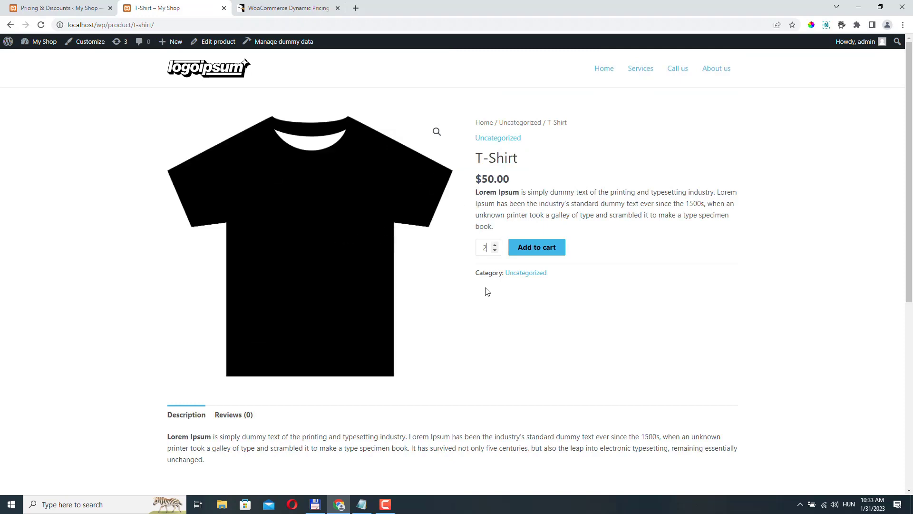
{"action": "left_click", "coordinate": [551, 249]}
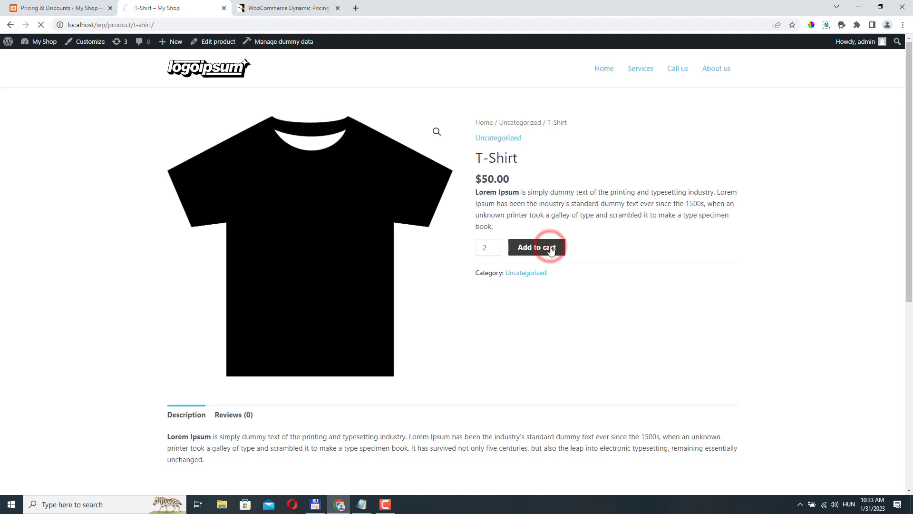
{"action": "left_click", "coordinate": [694, 135]}
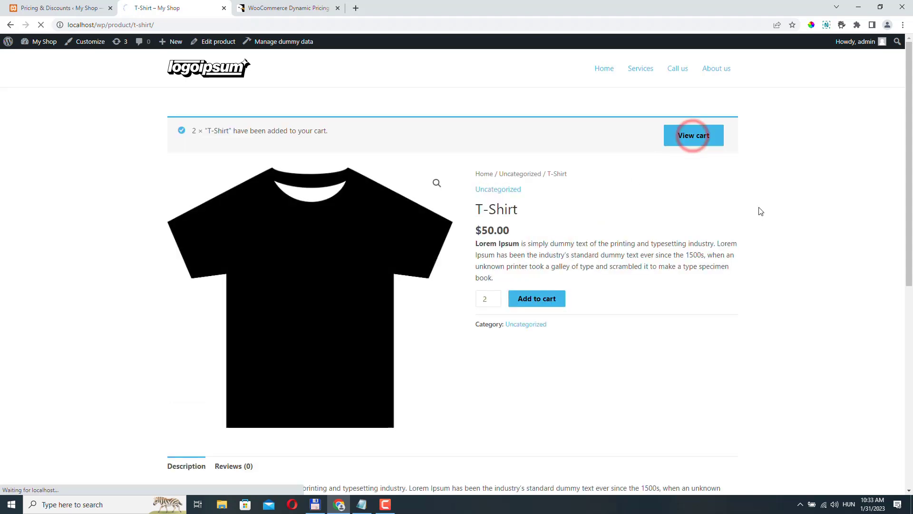
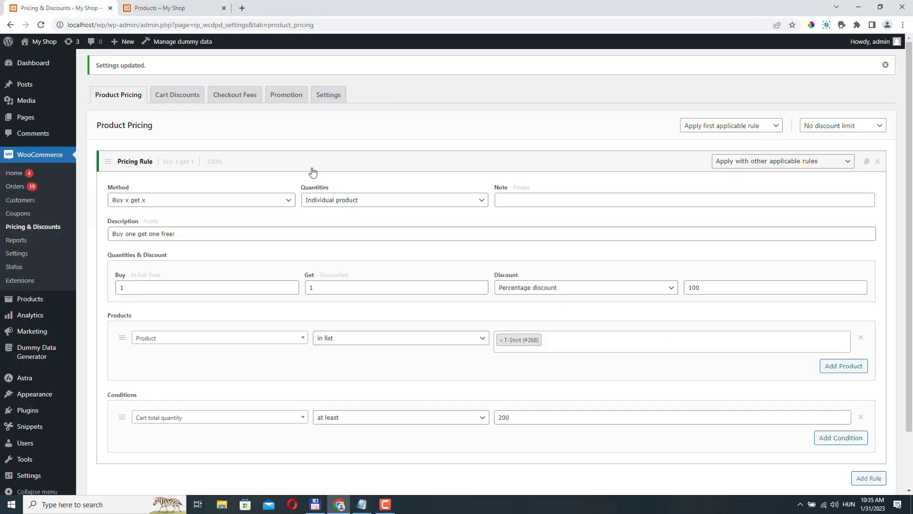
Step: Delete the buy-one-get-one pricing rule from the product pricing settings and save the changes
{"action": "left_click", "coordinate": [442, 157]}
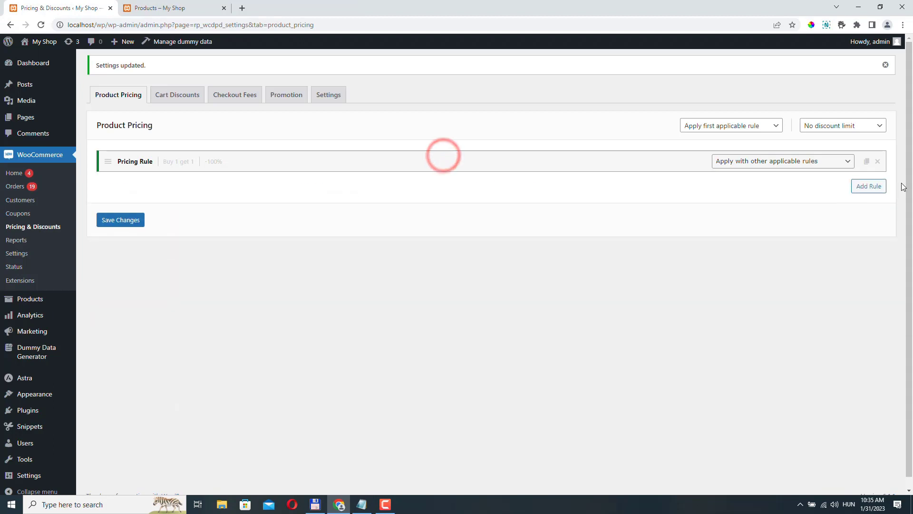
{"action": "left_click", "coordinate": [878, 161]}
{"action": "left_click", "coordinate": [127, 230]}
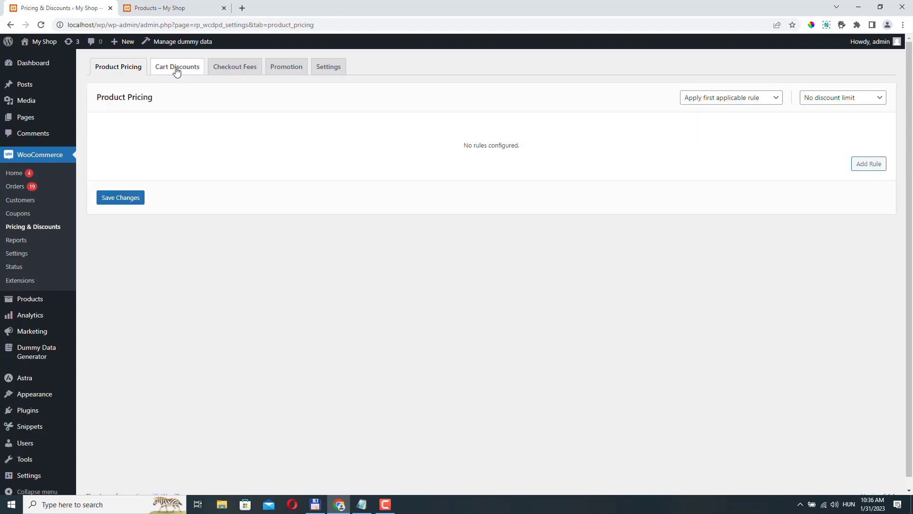
Step: Add a cart discount rule with a Fixed discount of 20 and a condition of Cart subtotal at least 300
{"action": "left_click", "coordinate": [176, 68]}
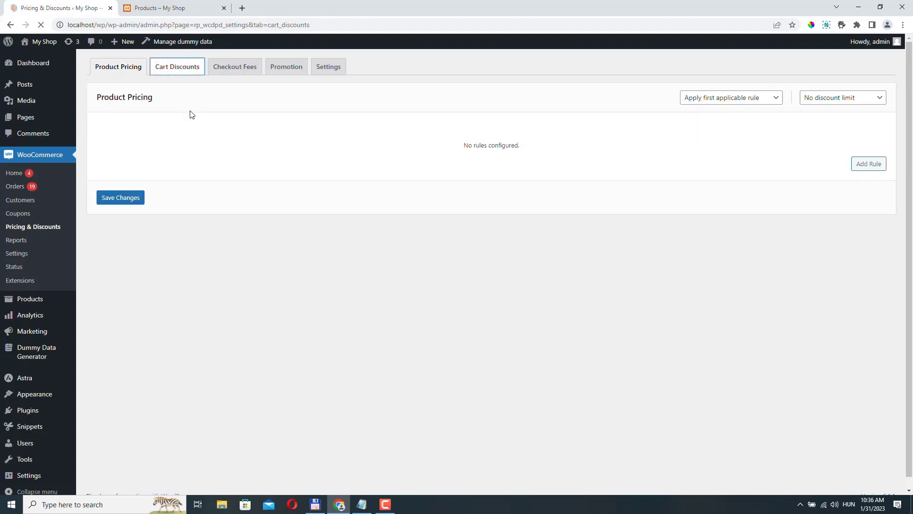
{"action": "left_click", "coordinate": [874, 167]}
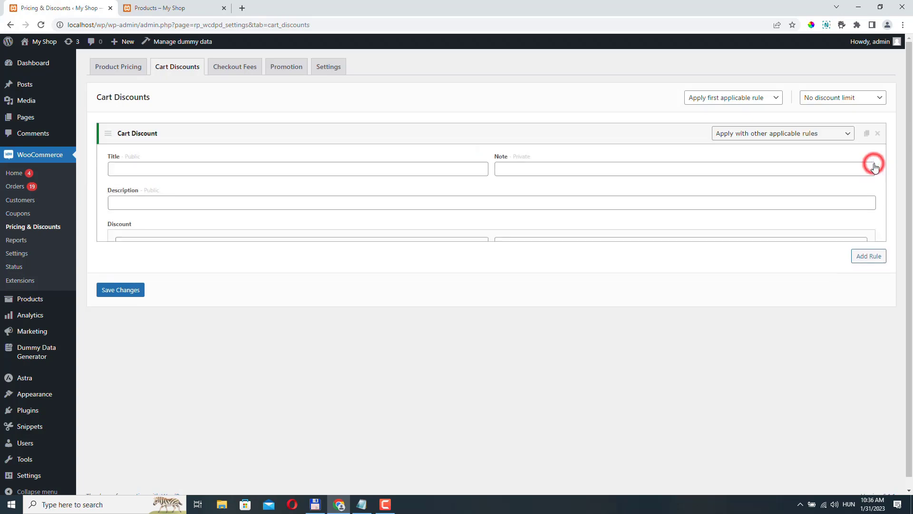
{"action": "left_click", "coordinate": [166, 247]}
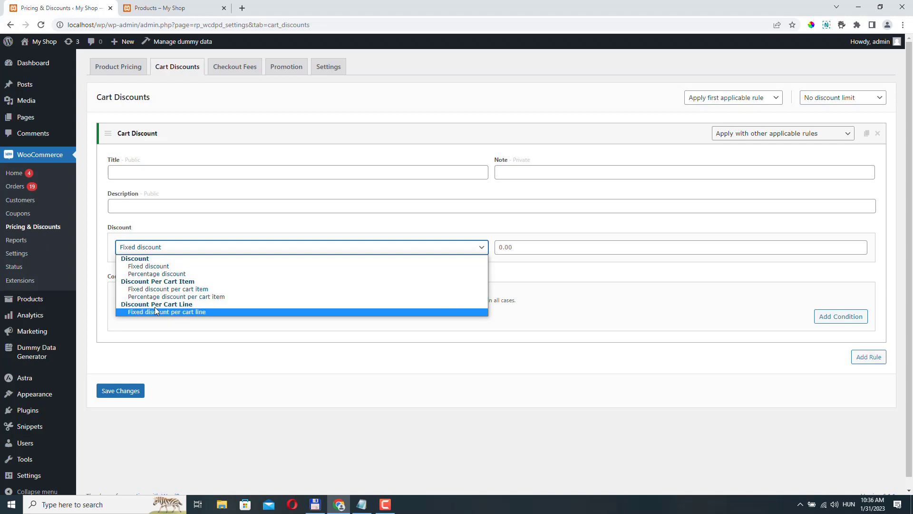
{"action": "left_click", "coordinate": [153, 267]}
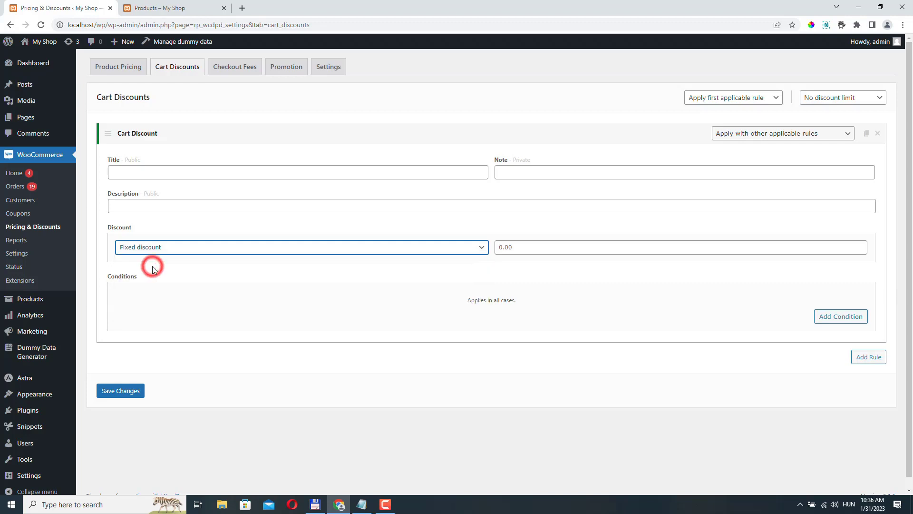
{"action": "left_click", "coordinate": [523, 248]}
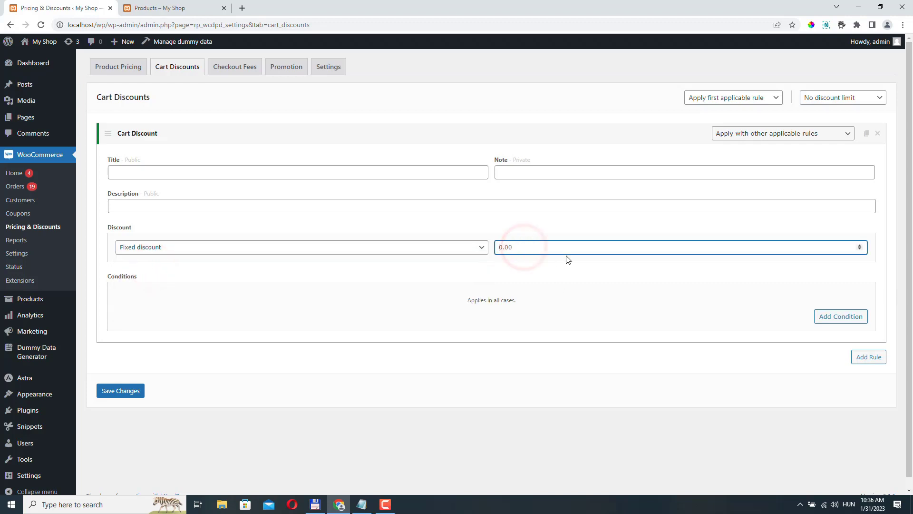
{"action": "type", "text": "20"}
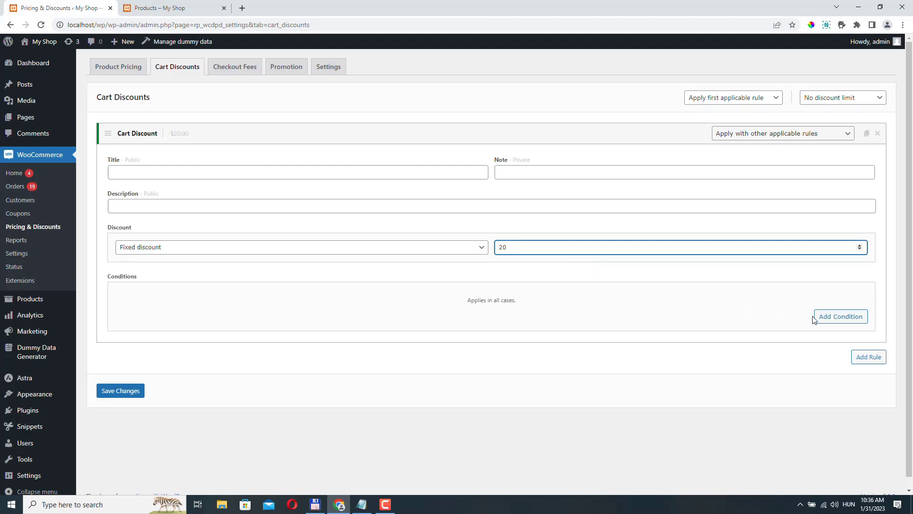
{"action": "left_click", "coordinate": [840, 316]}
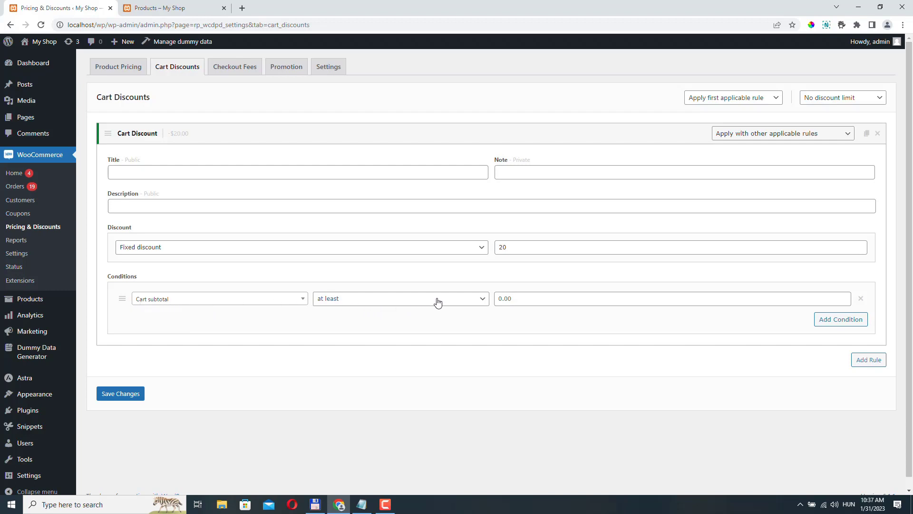
{"action": "left_click", "coordinate": [523, 298]}
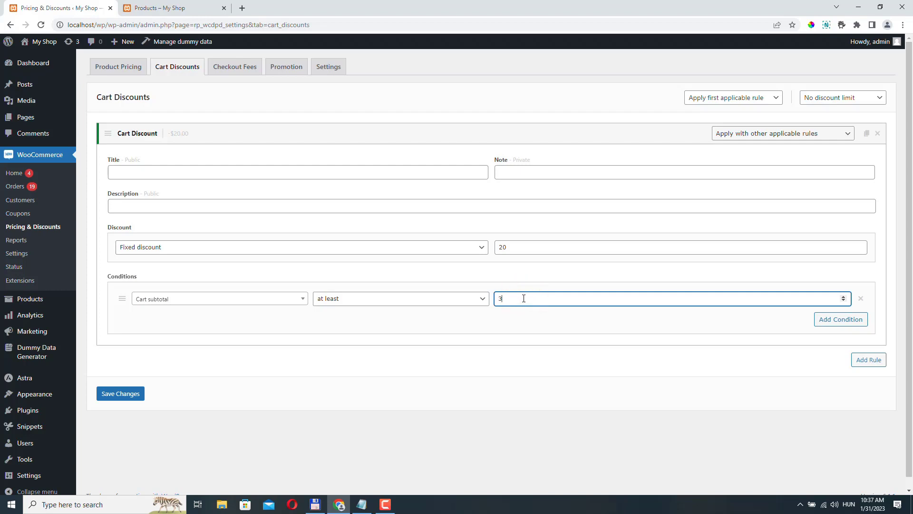
Step: Title the cart discount "20OFF", describe it as "$20 OFF over $300", and save the changes
{"action": "left_click", "coordinate": [127, 174]}
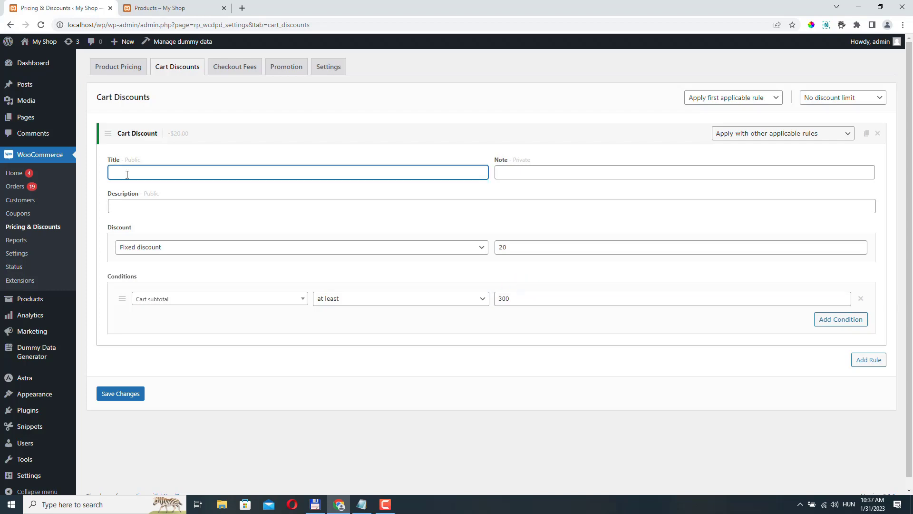
{"action": "type", "text": "20OFF"}
{"action": "left_click", "coordinate": [138, 205]}
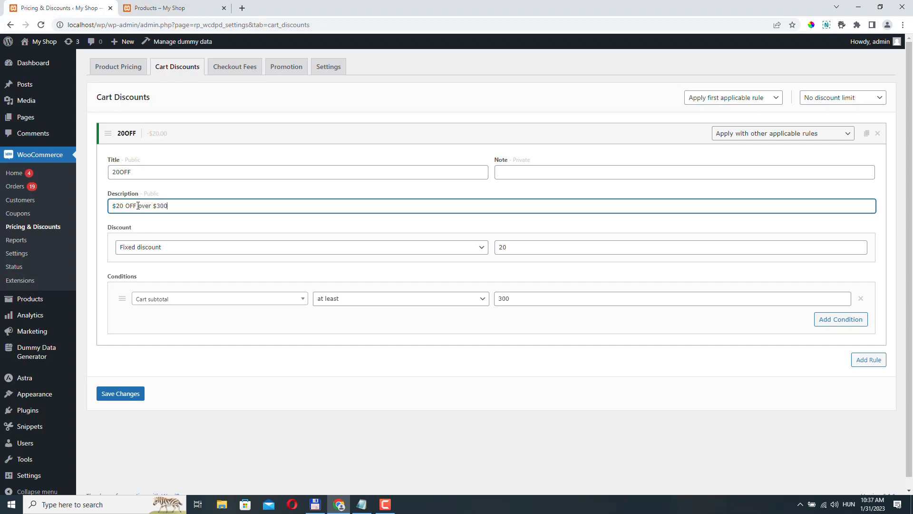
{"action": "left_click", "coordinate": [125, 397]}
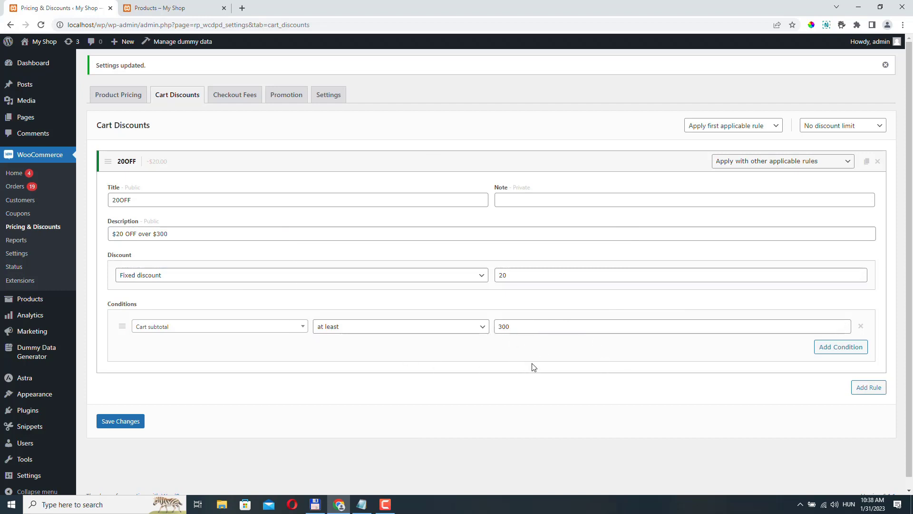
Step: Add the Aliquid. product to the cart from the shop page and open the cart page
{"action": "left_click", "coordinate": [165, 10]}
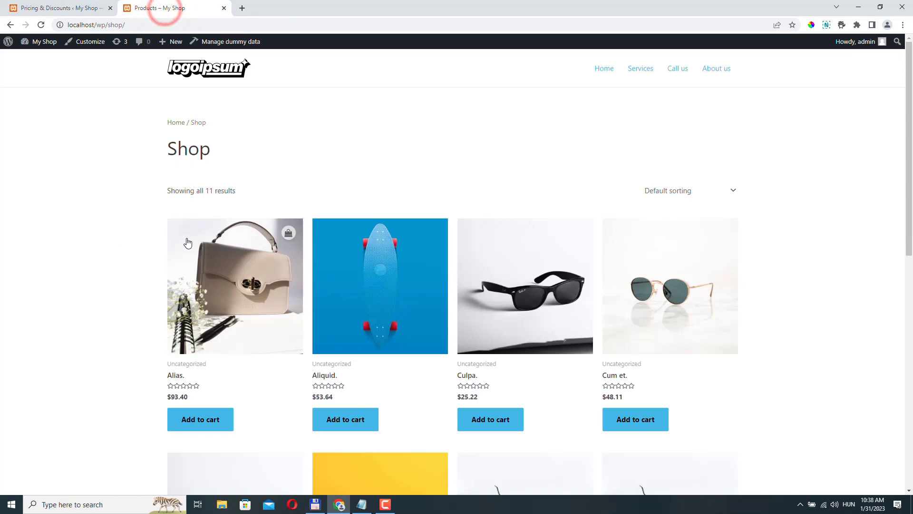
{"action": "scroll", "coordinate": [189, 241], "scroll_direction": "down", "scroll_amount": 4}
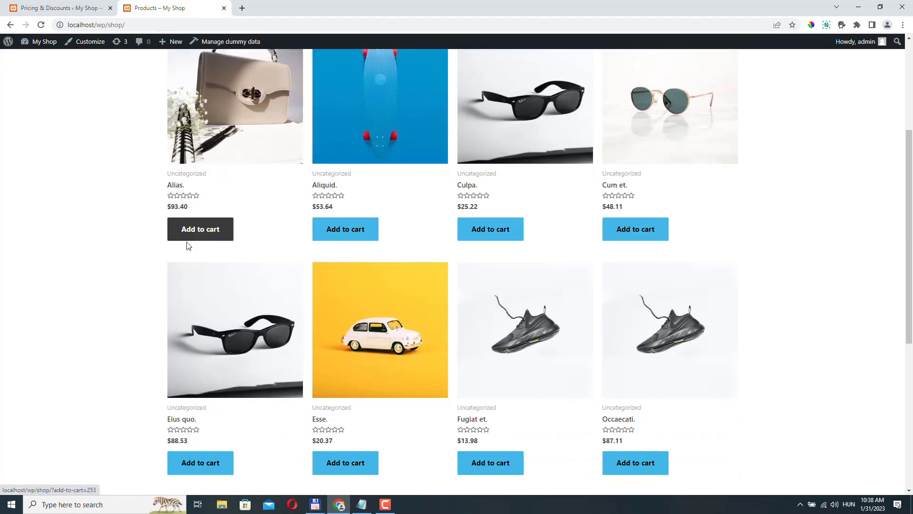
{"action": "left_click", "coordinate": [340, 233]}
{"action": "scroll", "coordinate": [340, 232], "scroll_direction": "up", "scroll_amount": 5}
{"action": "left_click", "coordinate": [134, 24]}
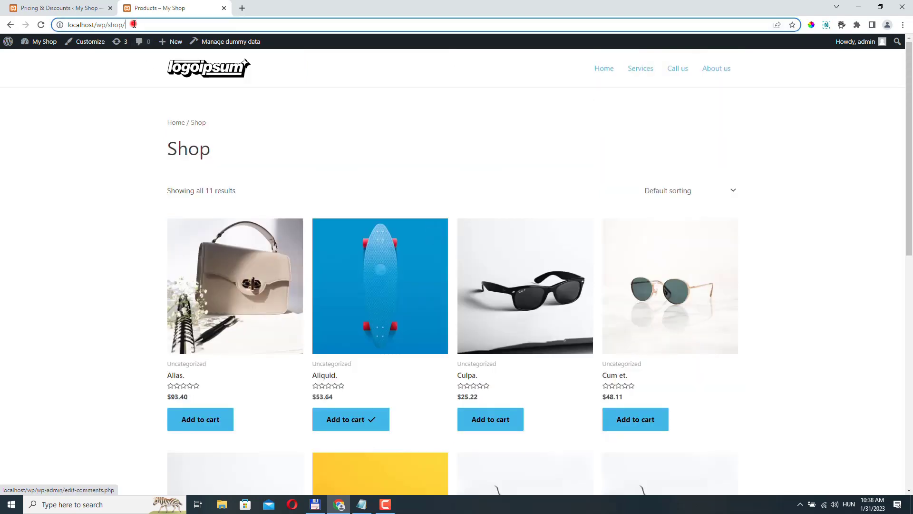
{"action": "type", "text": "cart"}
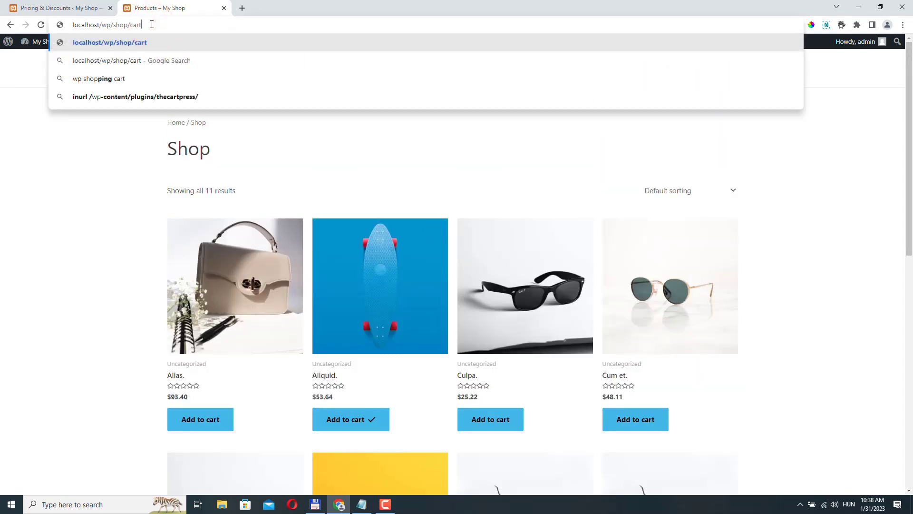
{"action": "key", "text": "Return"}
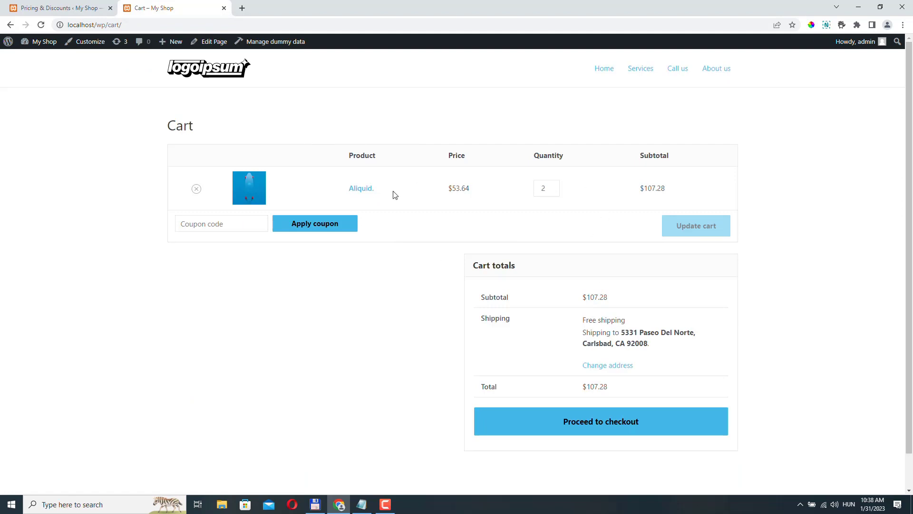
Step: Update the cart to 6 units of the Aliquid. product and proceed to checkout
{"action": "left_click", "coordinate": [546, 188]}
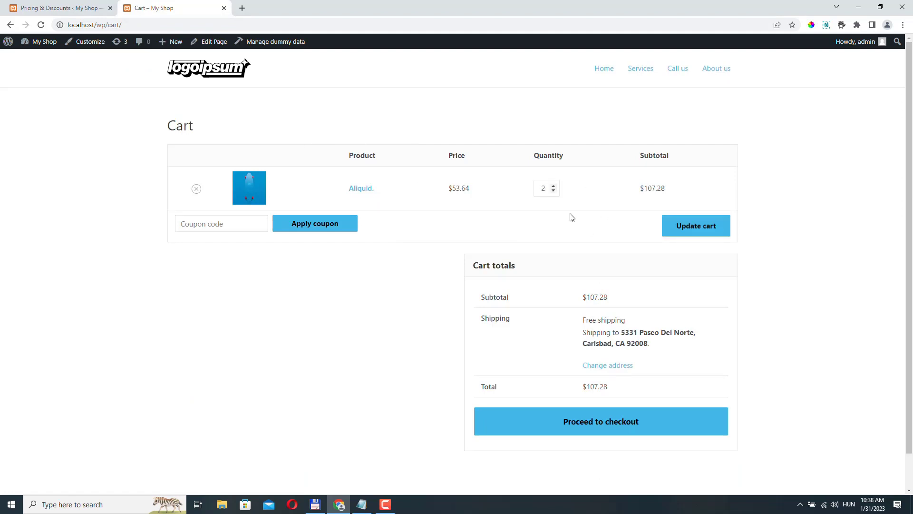
{"action": "left_click", "coordinate": [554, 186]}
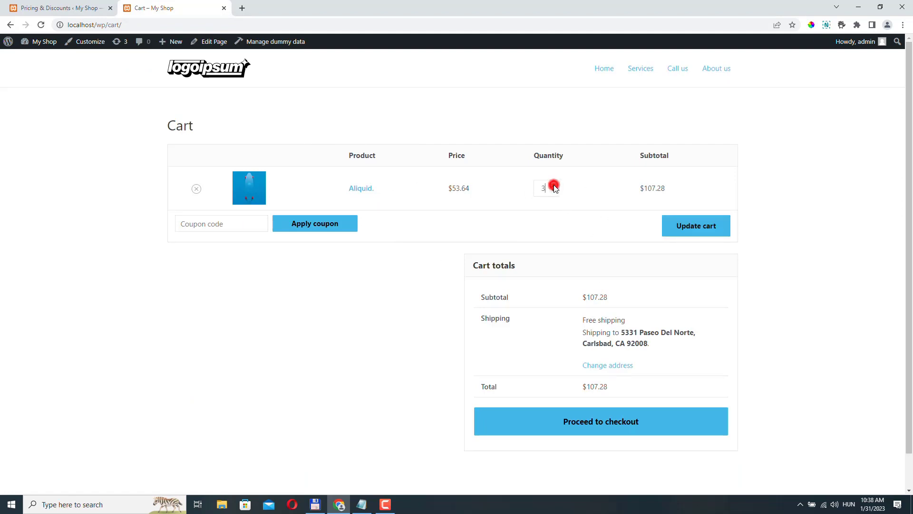
{"action": "left_click", "coordinate": [703, 227]}
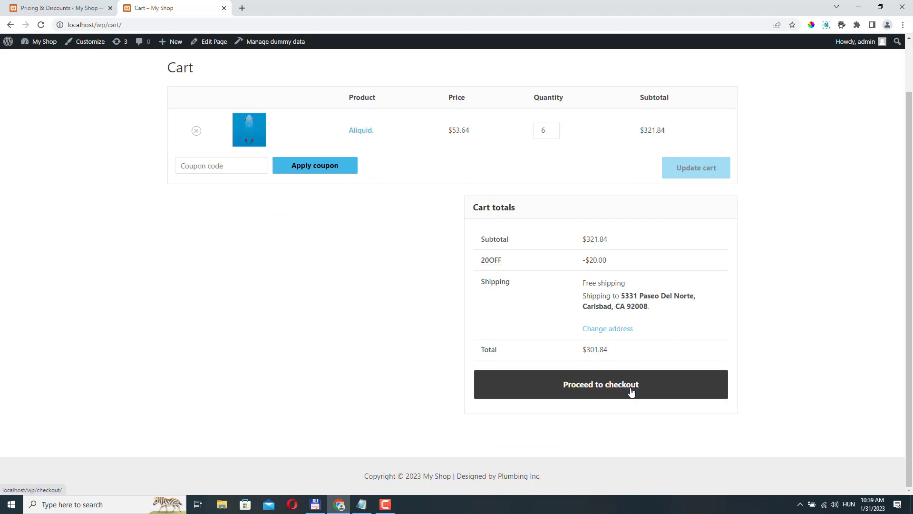
{"action": "left_click", "coordinate": [632, 391]}
{"action": "left_click", "coordinate": [625, 386]}
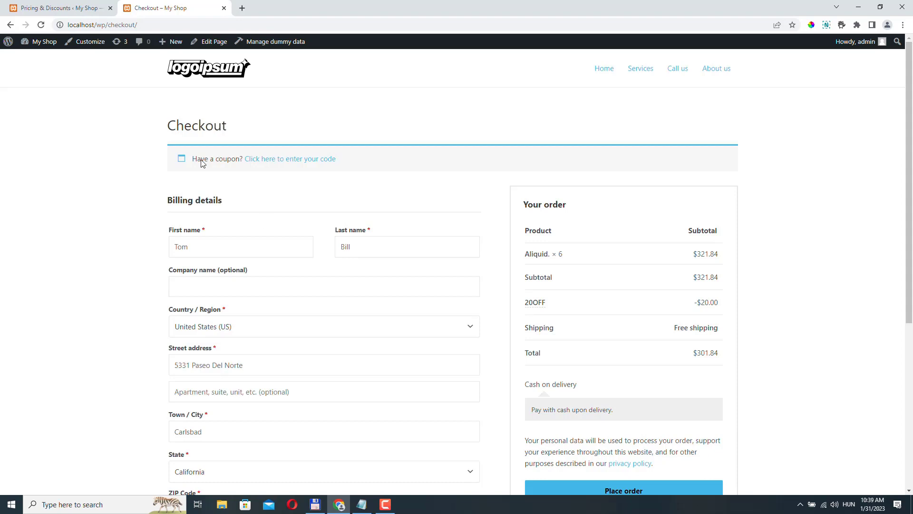
Step: Delete the 20OFF cart discount rule in the Pricing & Discounts settings and save the changes
{"action": "left_click", "coordinate": [56, 8]}
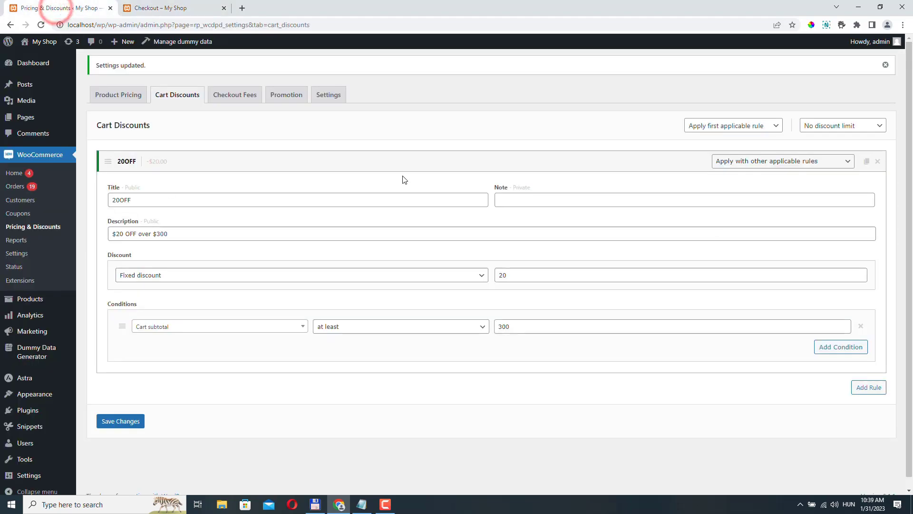
{"action": "left_click", "coordinate": [878, 162]}
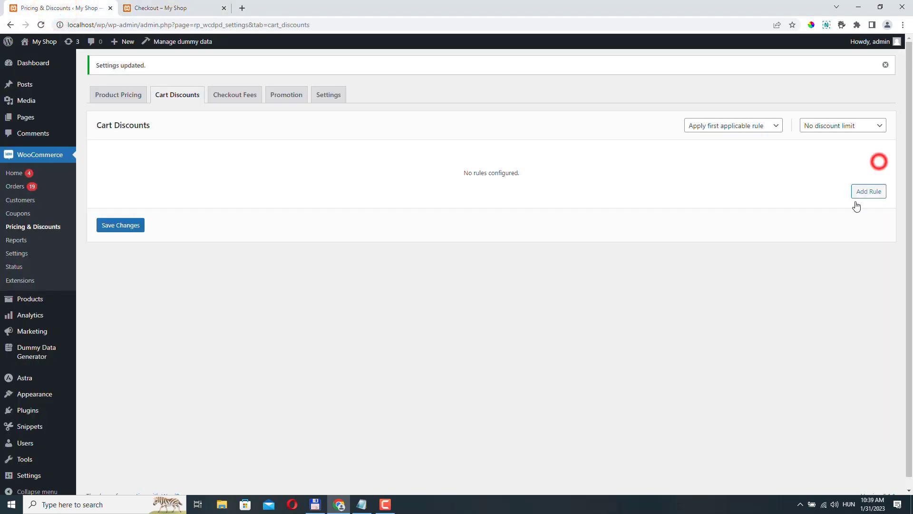
{"action": "left_click", "coordinate": [117, 227]}
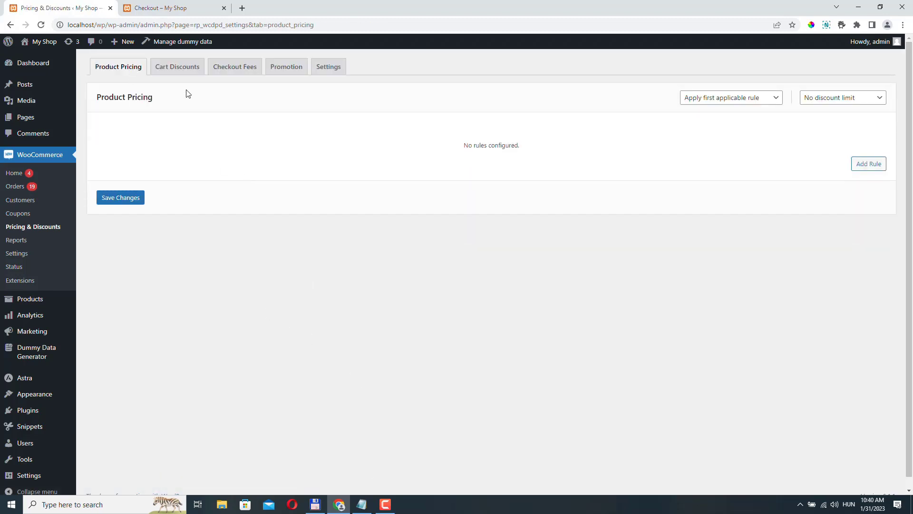
Step: Add a checkout fee rule with "Handling Fee" as both its title and its description
{"action": "left_click", "coordinate": [233, 74]}
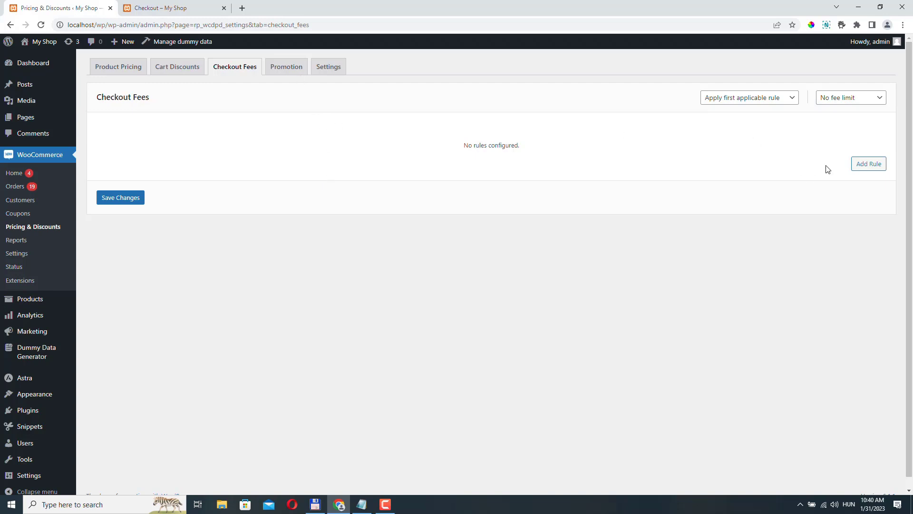
{"action": "left_click", "coordinate": [870, 165]}
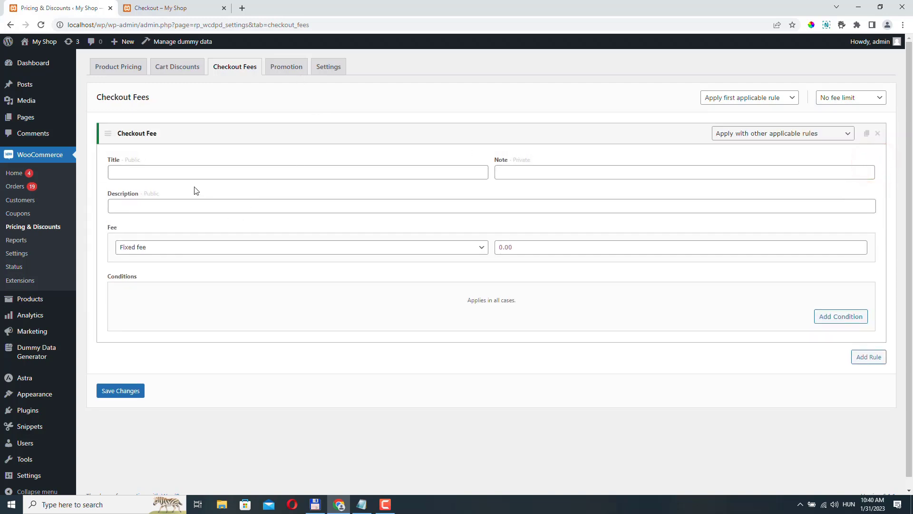
{"action": "left_click", "coordinate": [155, 171]}
{"action": "type", "text": "Handling Fee"}
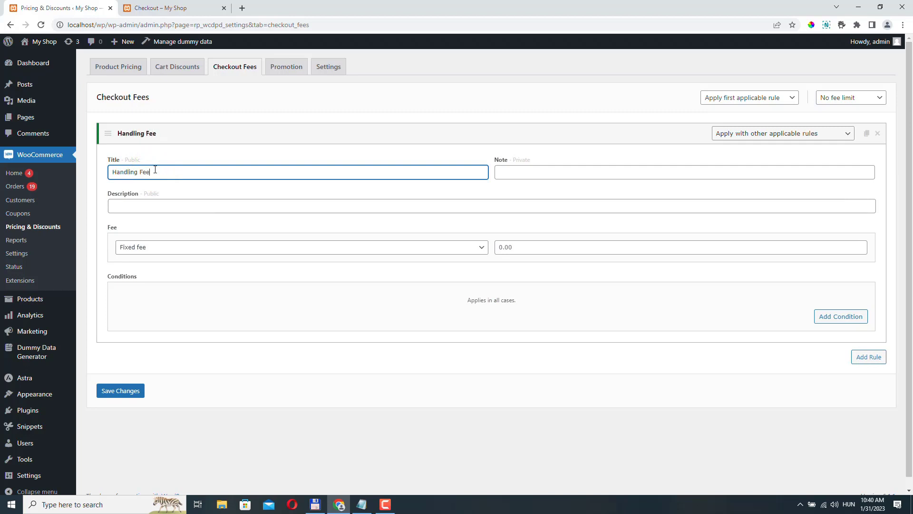
{"action": "left_click", "coordinate": [171, 207]}
{"action": "type", "text": "H"}
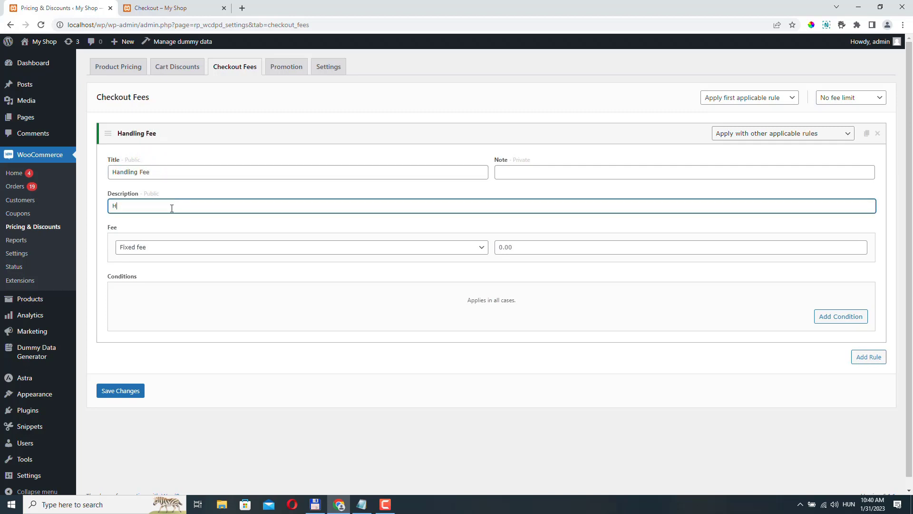
{"action": "type", "text": "andling Fee"}
Step: Set the Handling Fee rule to a Fixed fee of 30 with no conditions and save the changes
{"action": "left_click", "coordinate": [185, 248]}
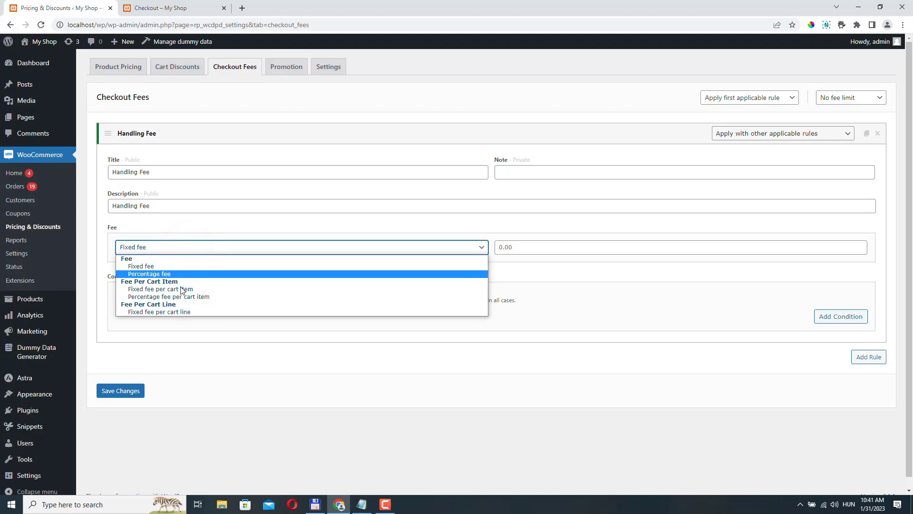
{"action": "left_click", "coordinate": [144, 270]}
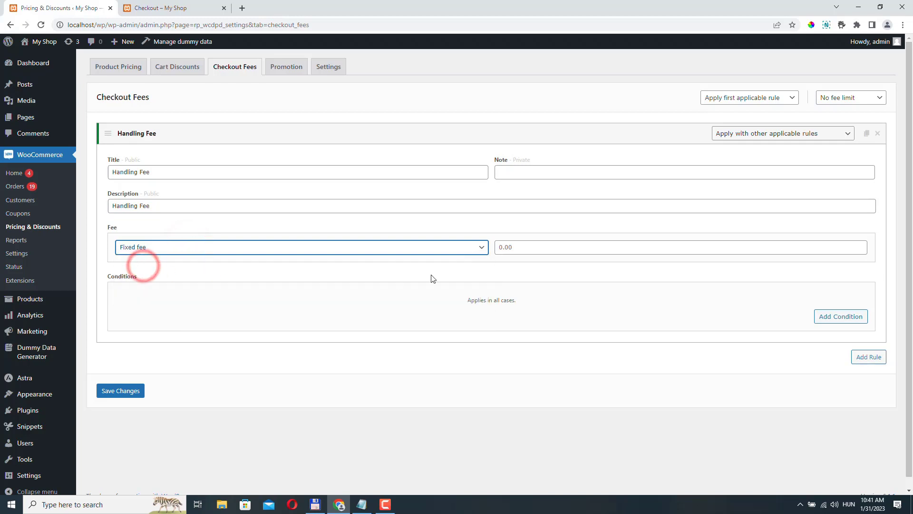
{"action": "left_click", "coordinate": [522, 246]}
{"action": "type", "text": "30"}
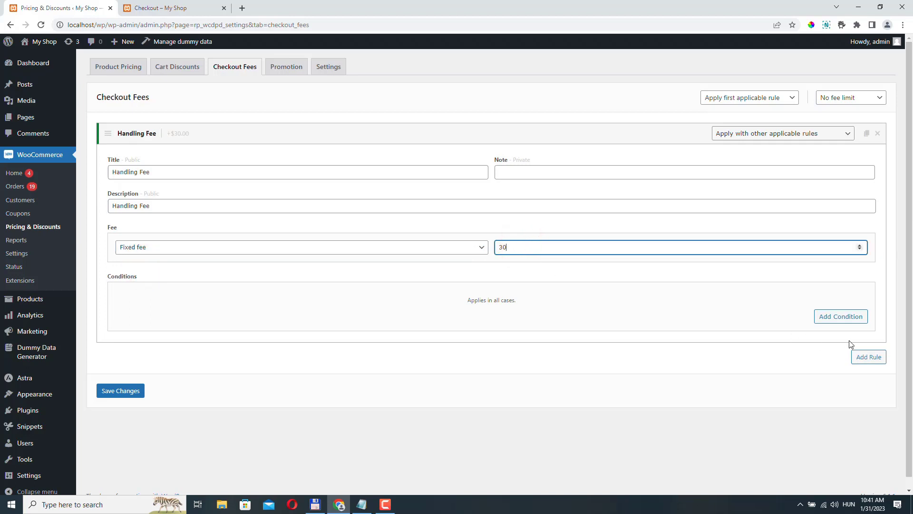
{"action": "left_click", "coordinate": [840, 316]}
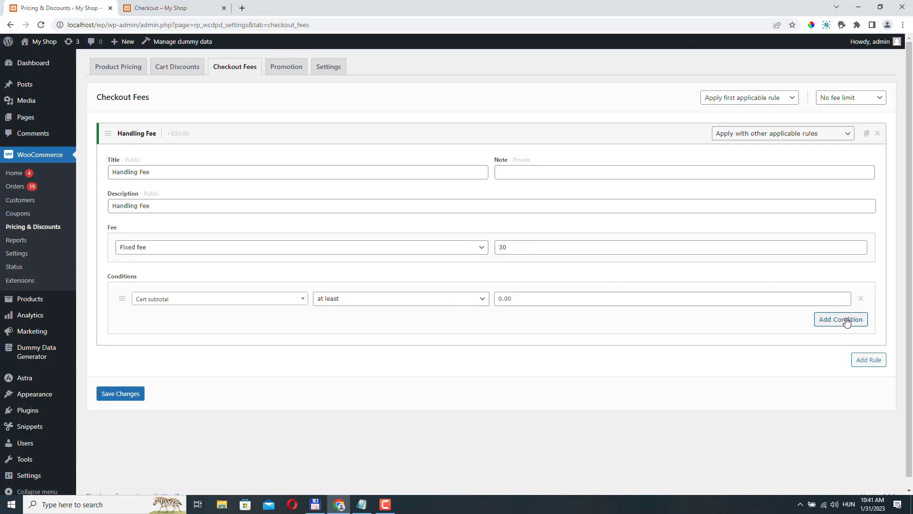
{"action": "left_click", "coordinate": [862, 299]}
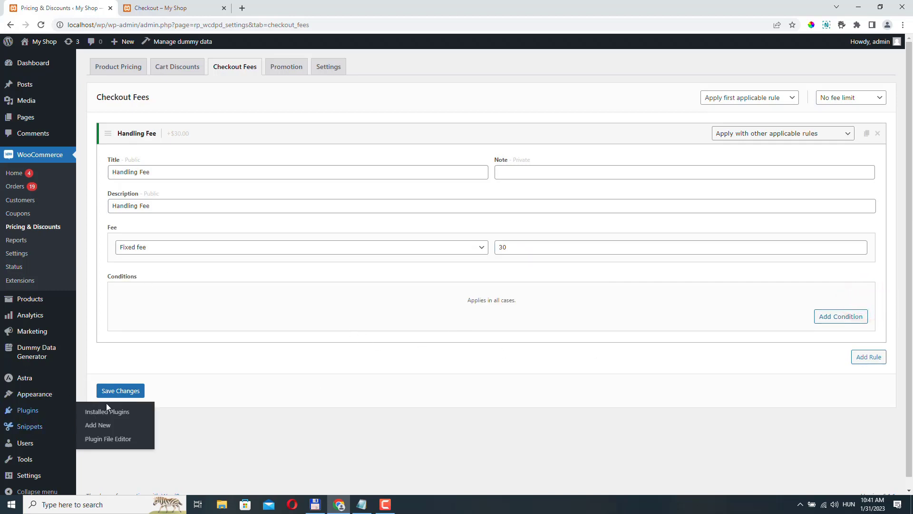
{"action": "left_click", "coordinate": [129, 391]}
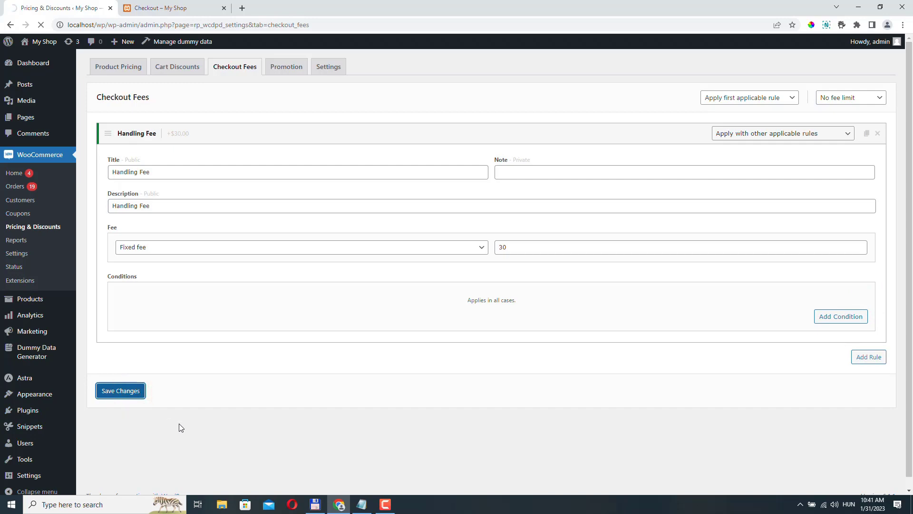
Step: Go back from the store checkout to the cart, remove the Aliquid. product, and return to the shop
{"action": "left_click", "coordinate": [160, 8]}
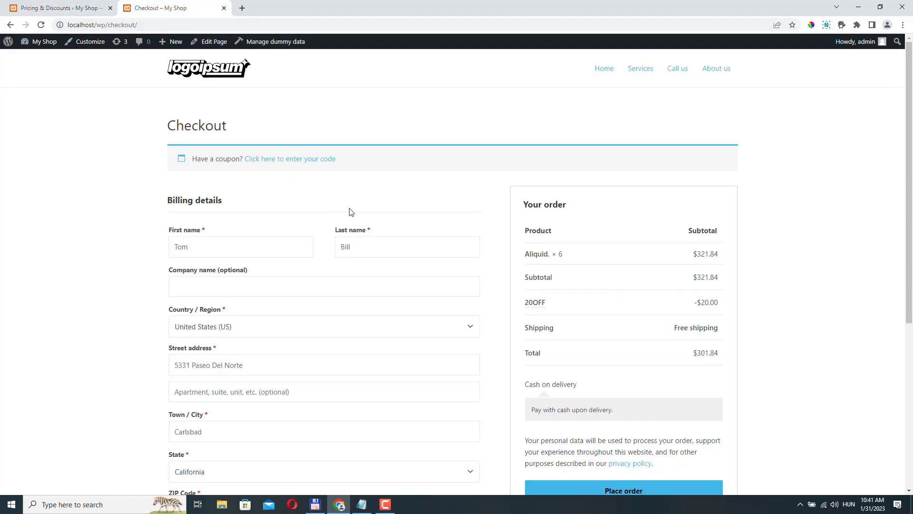
{"action": "scroll", "coordinate": [351, 213], "scroll_direction": "down", "scroll_amount": 4}
{"action": "left_click", "coordinate": [10, 25]}
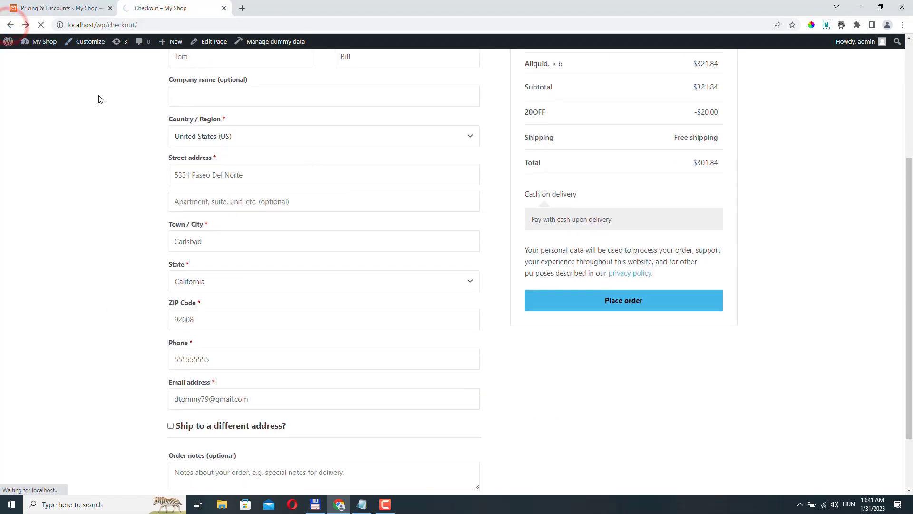
{"action": "left_click", "coordinate": [196, 131]}
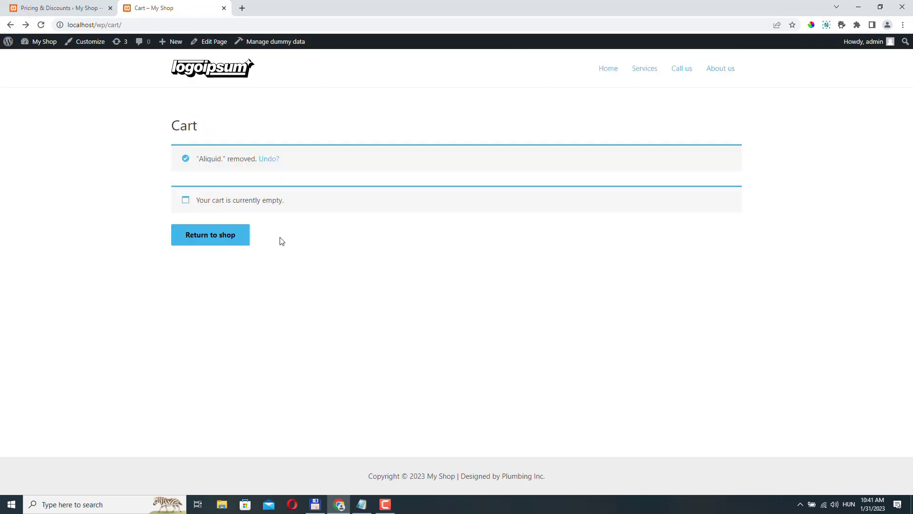
{"action": "left_click", "coordinate": [196, 235]}
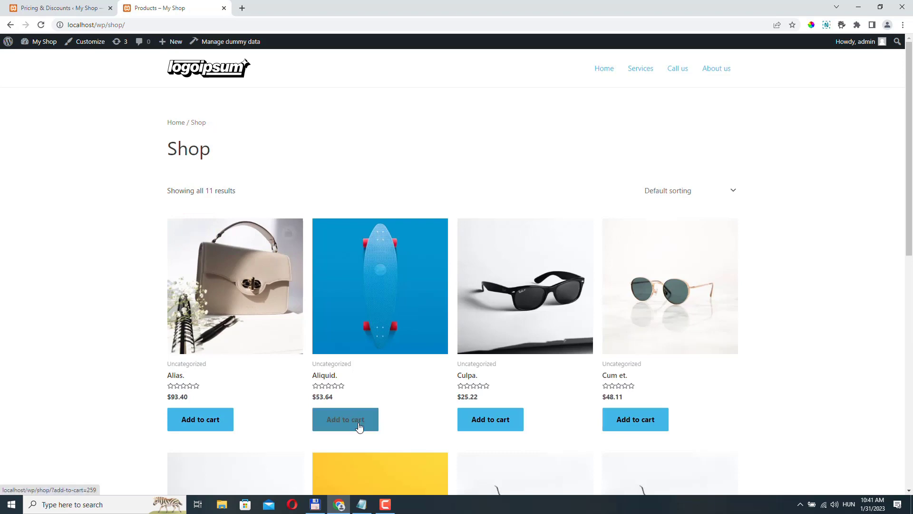
Step: Add the Culpa. product to the cart and proceed from the cart page to checkout
{"action": "left_click", "coordinate": [491, 423]}
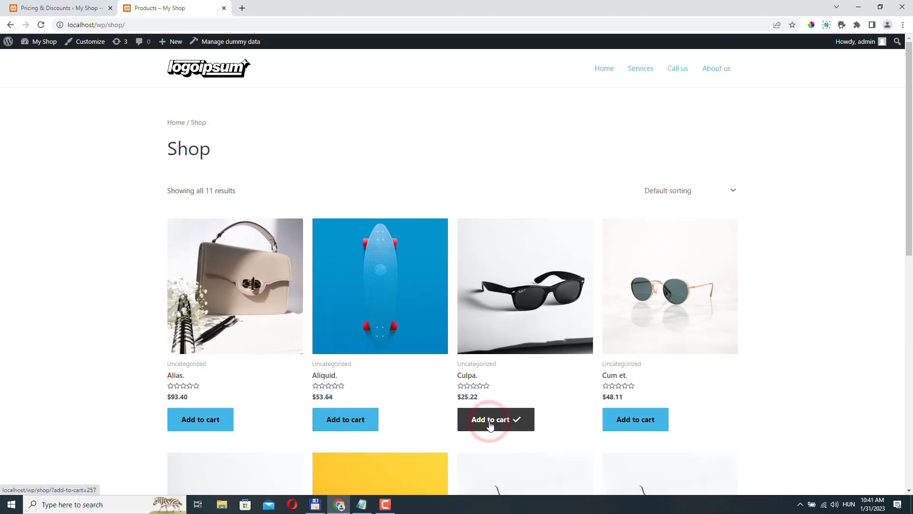
{"action": "left_click", "coordinate": [150, 25]}
{"action": "left_click", "coordinate": [175, 26]}
{"action": "type", "text": "cart"}
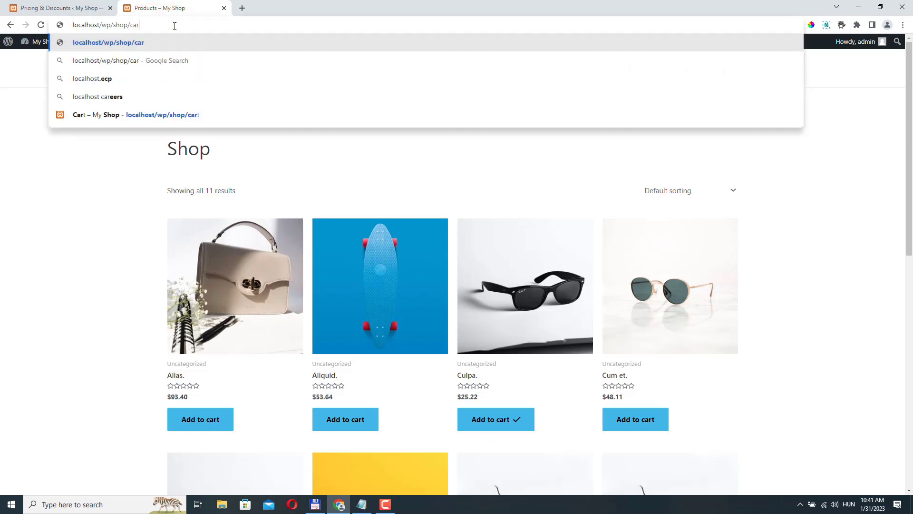
{"action": "key", "text": "Return"}
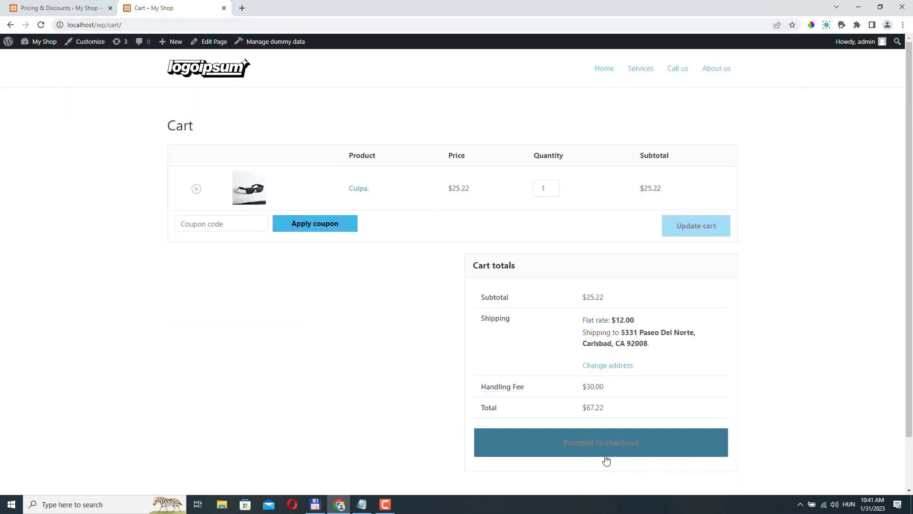
{"action": "left_click", "coordinate": [618, 445]}
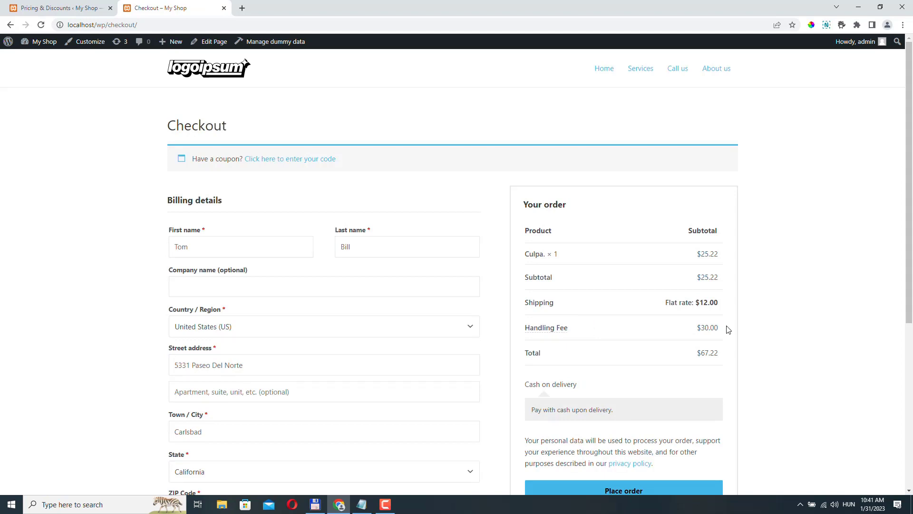
Step: Delete the Handling Fee rule from the checkout fees in the Pricing & Discounts settings
{"action": "left_click", "coordinate": [43, 9]}
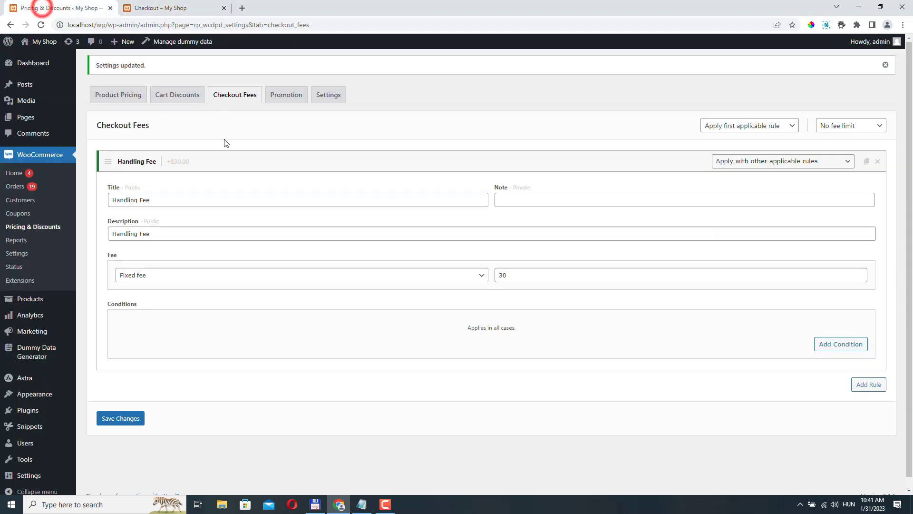
{"action": "left_click", "coordinate": [877, 161]}
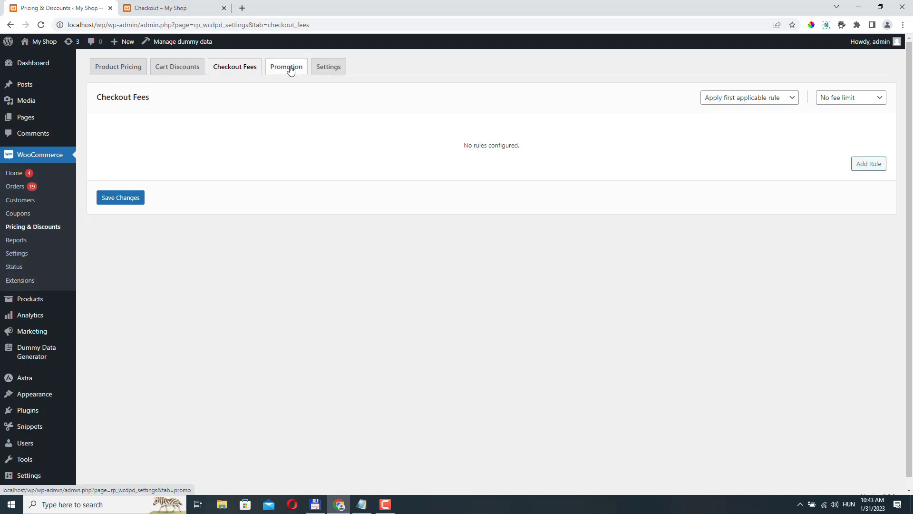
Step: Examine the available promotion options in the Pricing & Discounts settings, from Your Price down to You Saved
{"action": "left_click", "coordinate": [289, 67]}
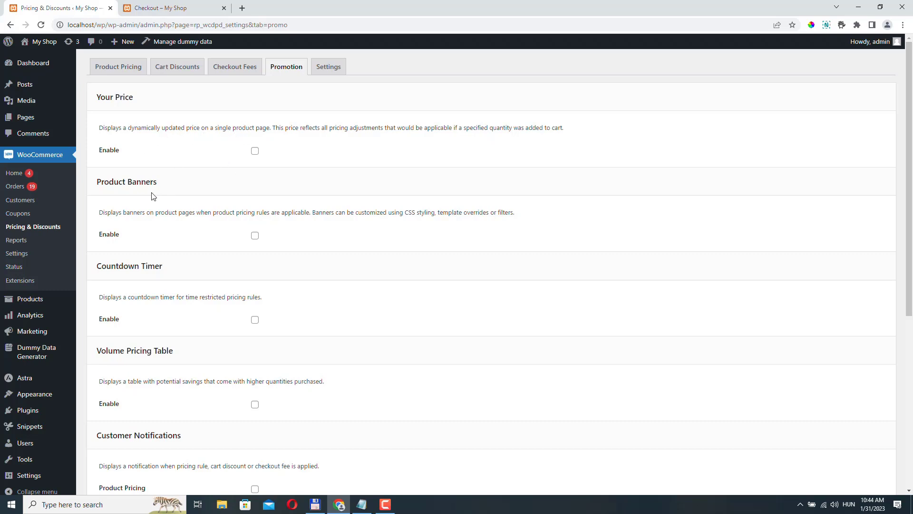
{"action": "scroll", "coordinate": [153, 196], "scroll_direction": "down", "scroll_amount": 2}
{"action": "scroll", "coordinate": [125, 84], "scroll_direction": "down", "scroll_amount": 2}
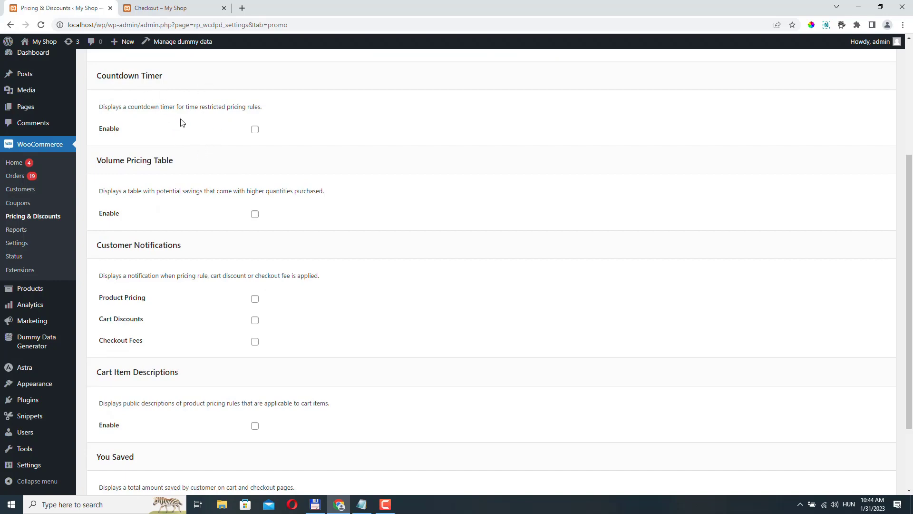
{"action": "scroll", "coordinate": [287, 164], "scroll_direction": "down", "scroll_amount": 2}
{"action": "scroll", "coordinate": [246, 362], "scroll_direction": "up", "scroll_amount": 5}
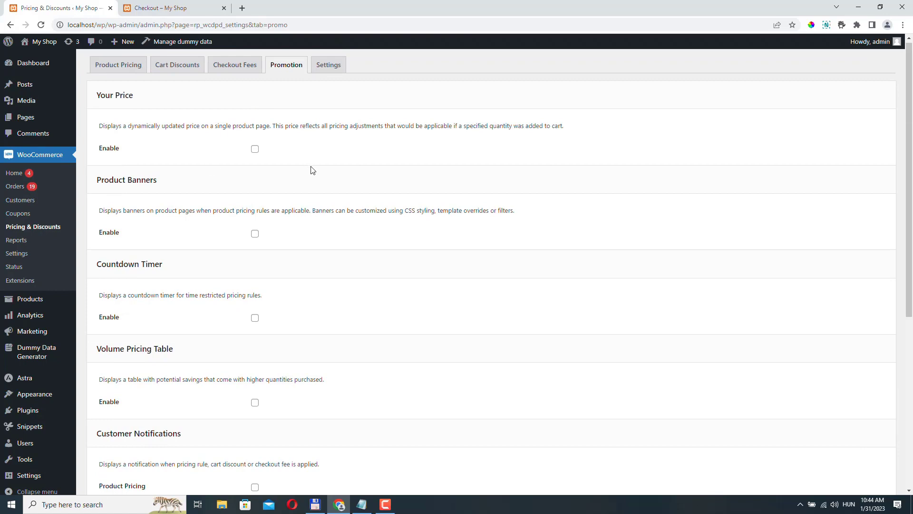
{"action": "scroll", "coordinate": [313, 171], "scroll_direction": "down", "scroll_amount": 1}
{"action": "scroll", "coordinate": [300, 119], "scroll_direction": "down", "scroll_amount": 3}
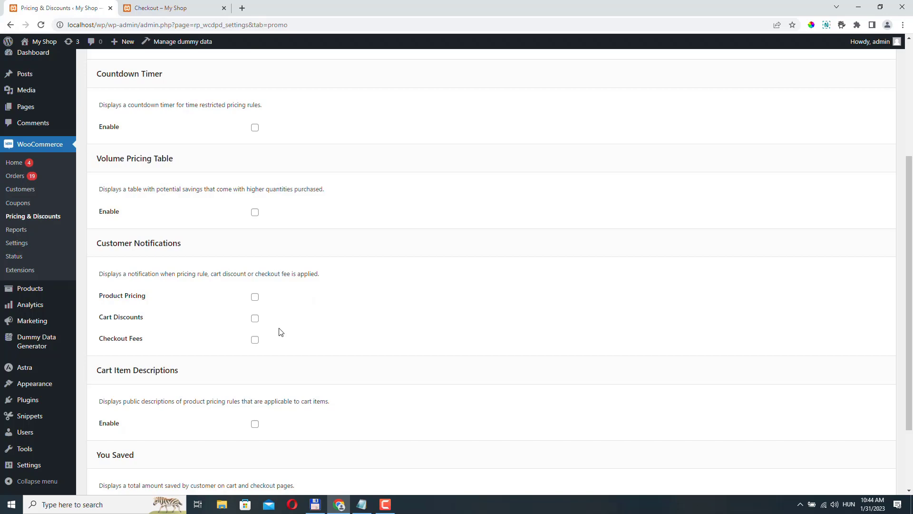
{"action": "scroll", "coordinate": [281, 332], "scroll_direction": "up", "scroll_amount": 4}
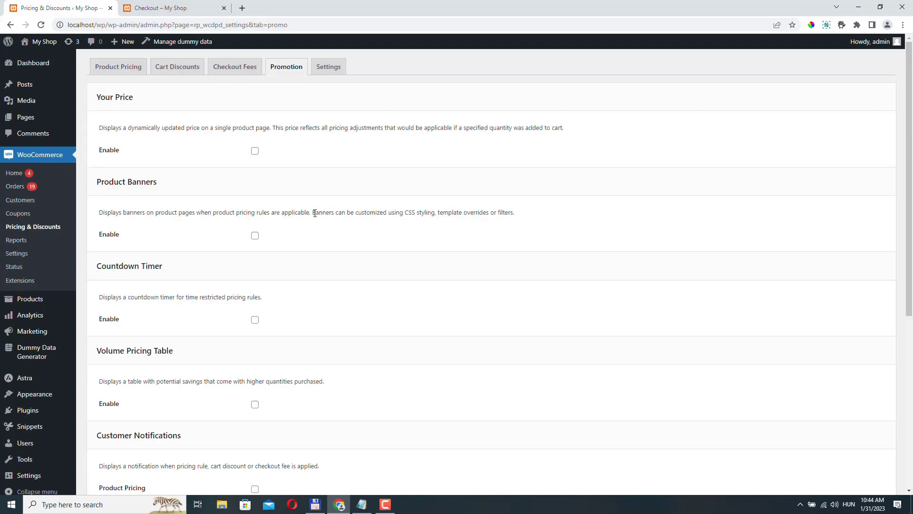
{"action": "scroll", "coordinate": [306, 195], "scroll_direction": "down", "scroll_amount": 2}
{"action": "scroll", "coordinate": [306, 197], "scroll_direction": "up", "scroll_amount": 2}
Step: Enable Product Banners in the promotion settings with the position Add to cart - Before
{"action": "left_click", "coordinate": [255, 235]}
{"action": "scroll", "coordinate": [422, 222], "scroll_direction": "down", "scroll_amount": 1}
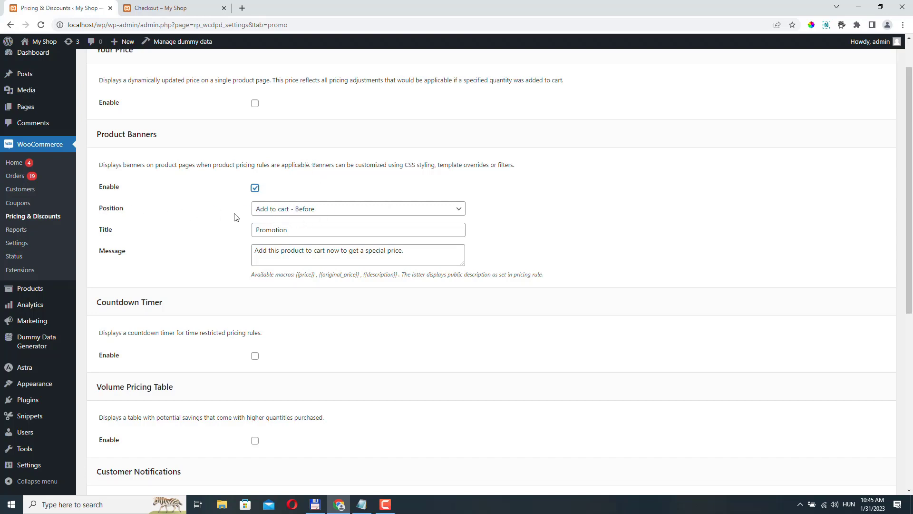
{"action": "left_click", "coordinate": [333, 209]}
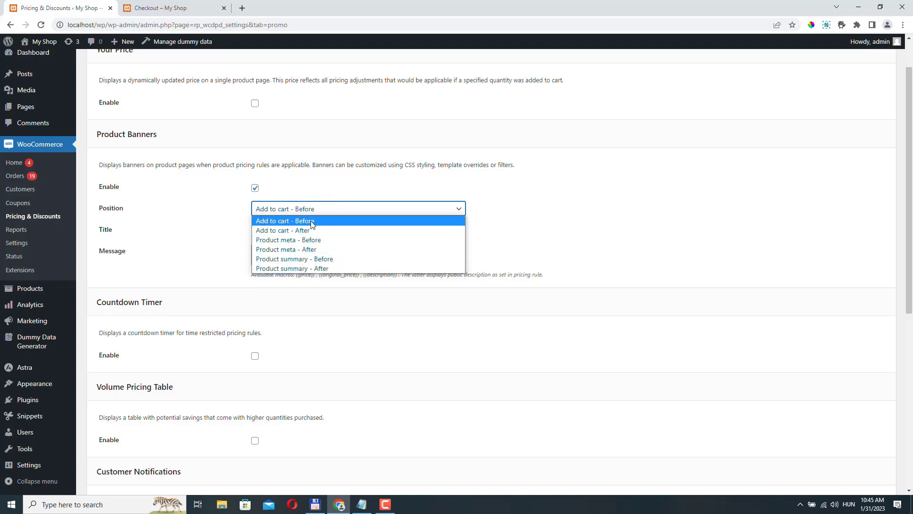
{"action": "left_click", "coordinate": [295, 220]}
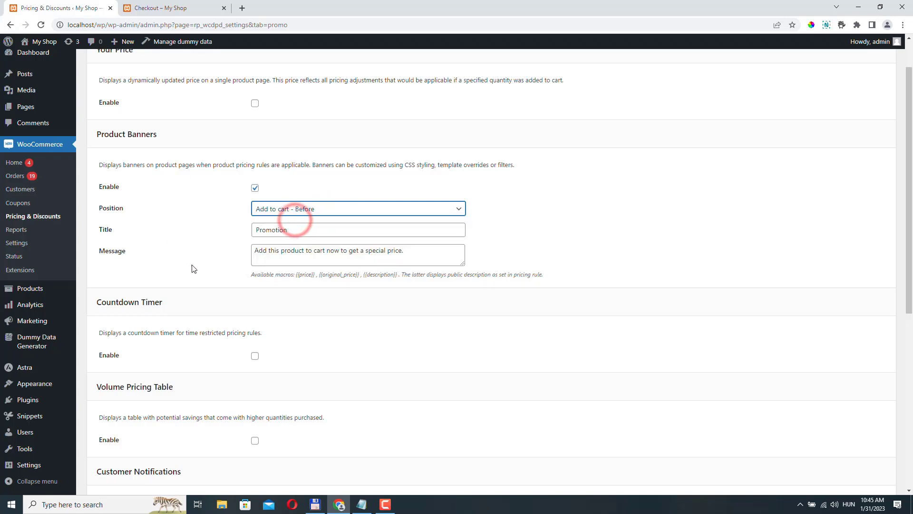
Step: Check the Product Banners title and message in the promotion settings, keep them as they are, and save the changes
{"action": "left_click", "coordinate": [297, 229]}
{"action": "double_click", "coordinate": [273, 229]}
{"action": "left_click", "coordinate": [224, 241]}
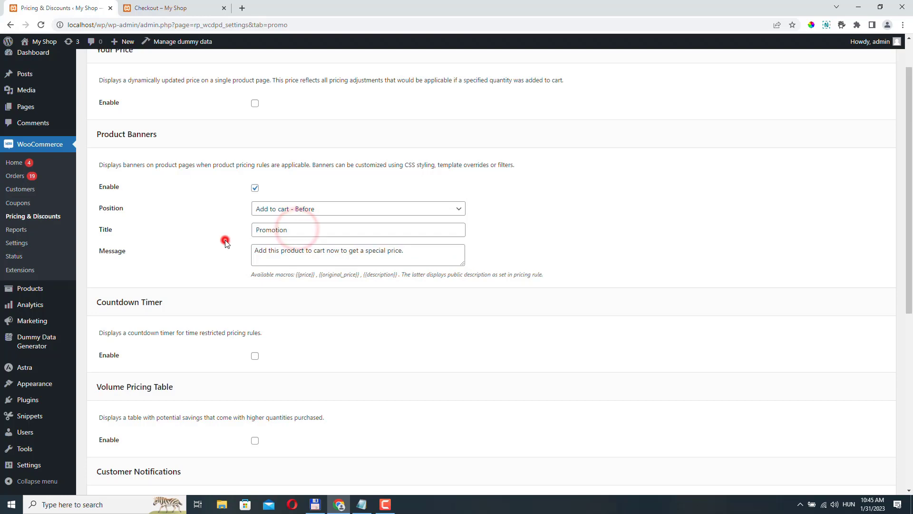
{"action": "triple_click", "coordinate": [412, 253]}
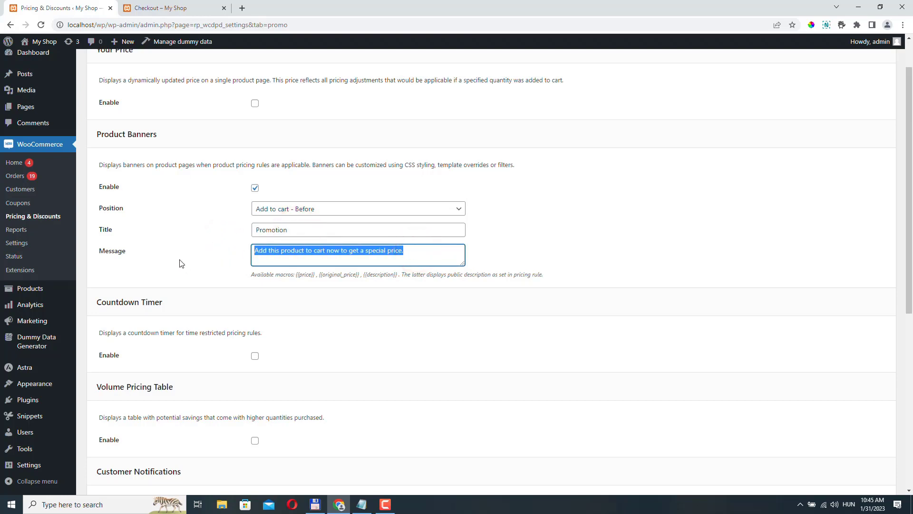
{"action": "scroll", "coordinate": [183, 258], "scroll_direction": "down", "scroll_amount": 7}
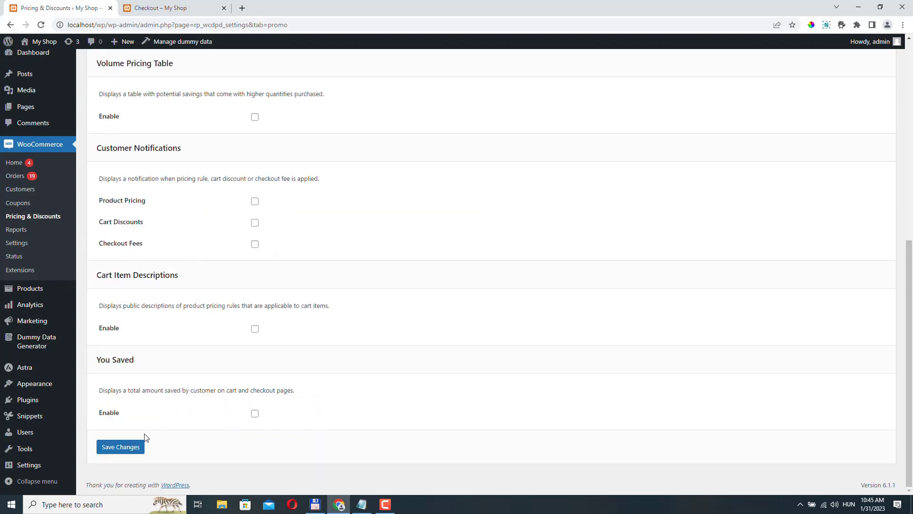
{"action": "left_click", "coordinate": [119, 447]}
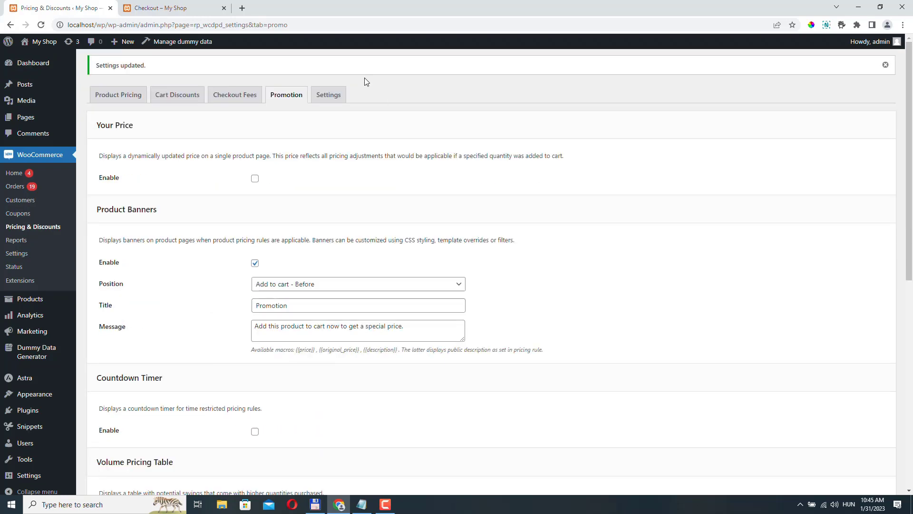
Step: Add a product pricing rule with the Bulk pricing method and limit it to the T-Shirt product
{"action": "left_click", "coordinate": [117, 97]}
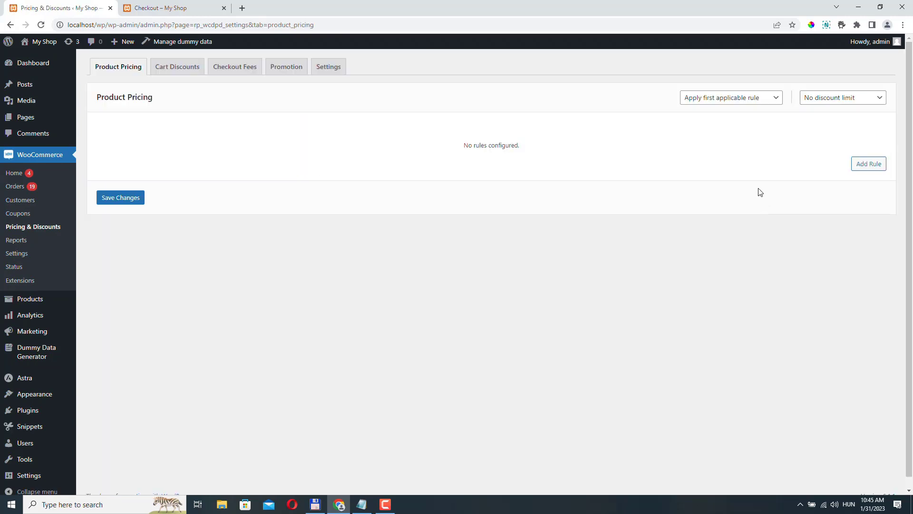
{"action": "left_click", "coordinate": [868, 165]}
{"action": "left_click", "coordinate": [214, 173]}
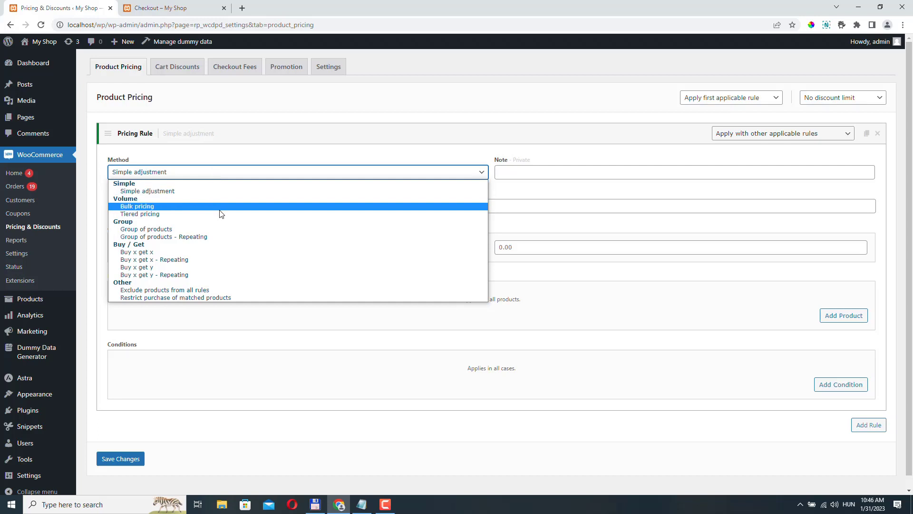
{"action": "left_click", "coordinate": [149, 208]}
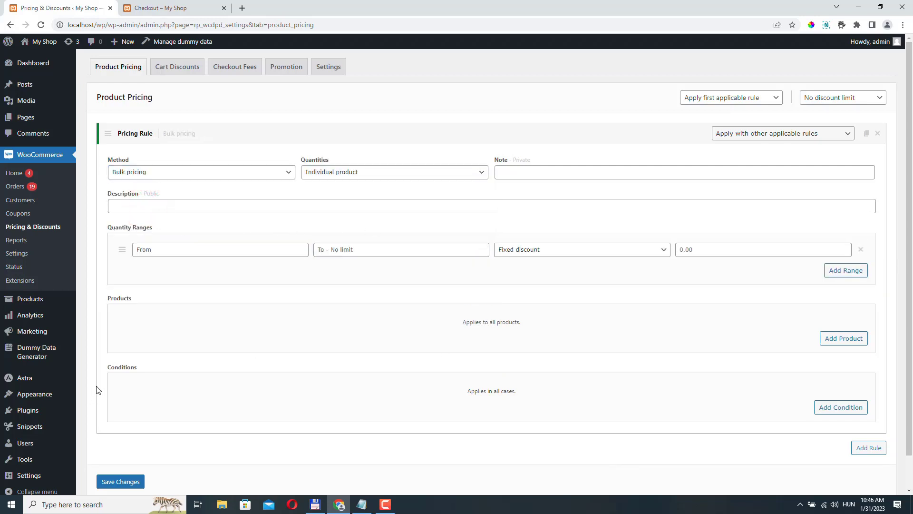
{"action": "left_click", "coordinate": [845, 339]}
{"action": "left_click", "coordinate": [526, 323]}
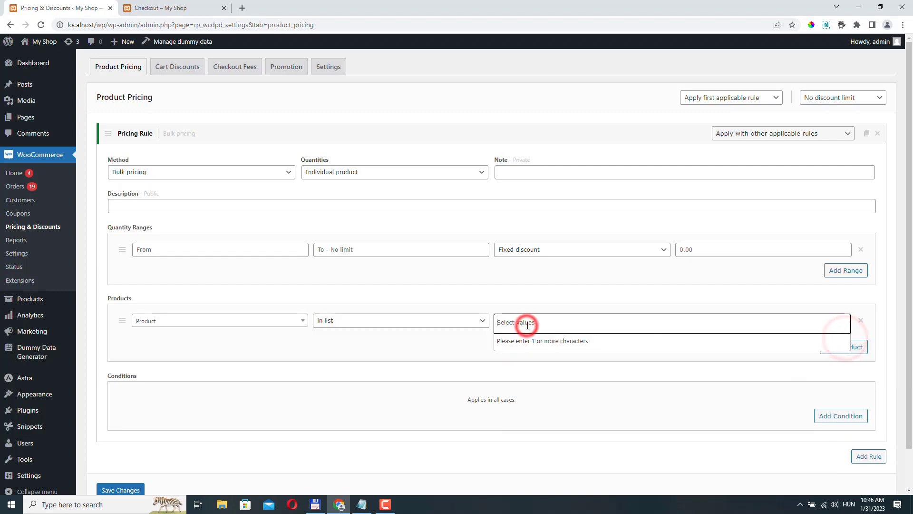
{"action": "type", "text": "shi"}
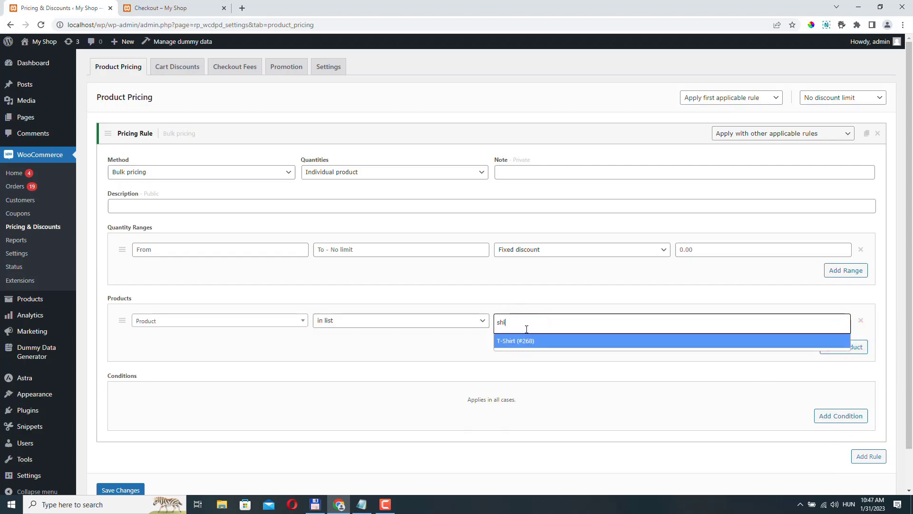
{"action": "left_click", "coordinate": [526, 340]}
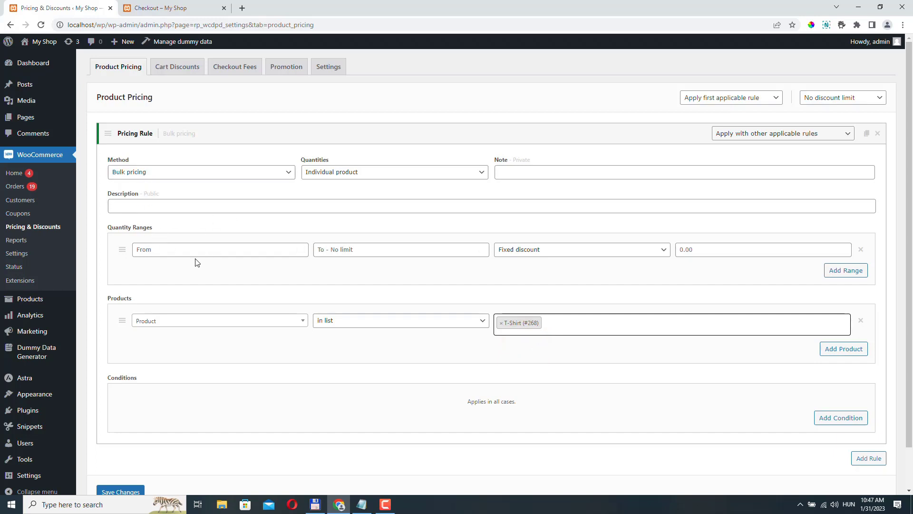
Step: Set the rule's first quantity range from 1 to 3 with a fixed price of 50
{"action": "left_click", "coordinate": [300, 247]}
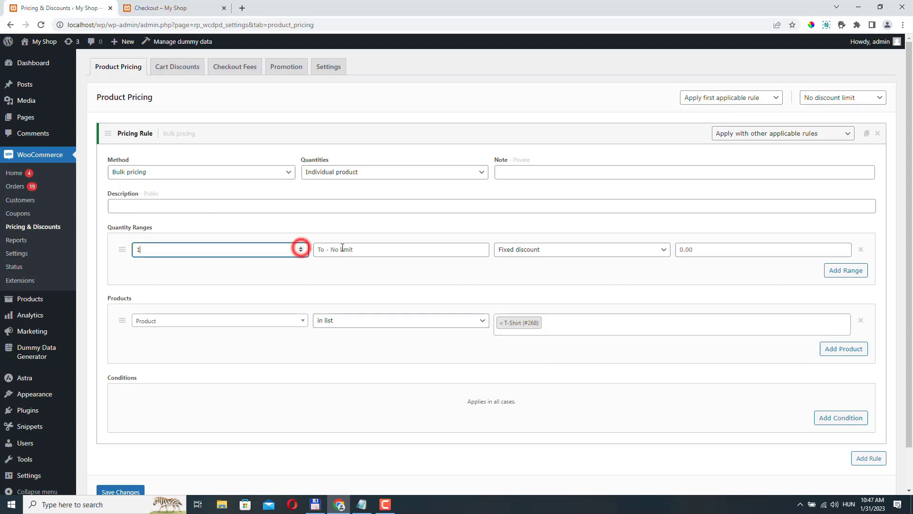
{"action": "left_click", "coordinate": [481, 248]}
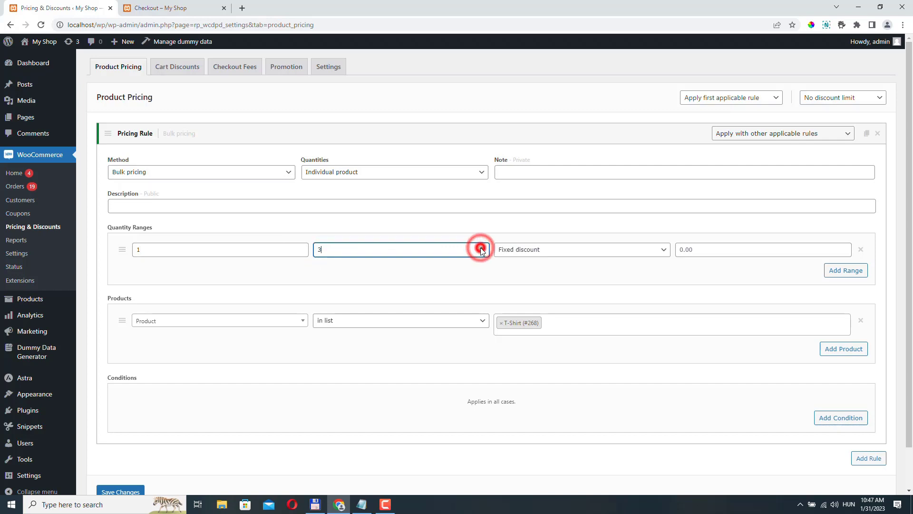
{"action": "left_click", "coordinate": [661, 248]}
{"action": "left_click", "coordinate": [558, 291]}
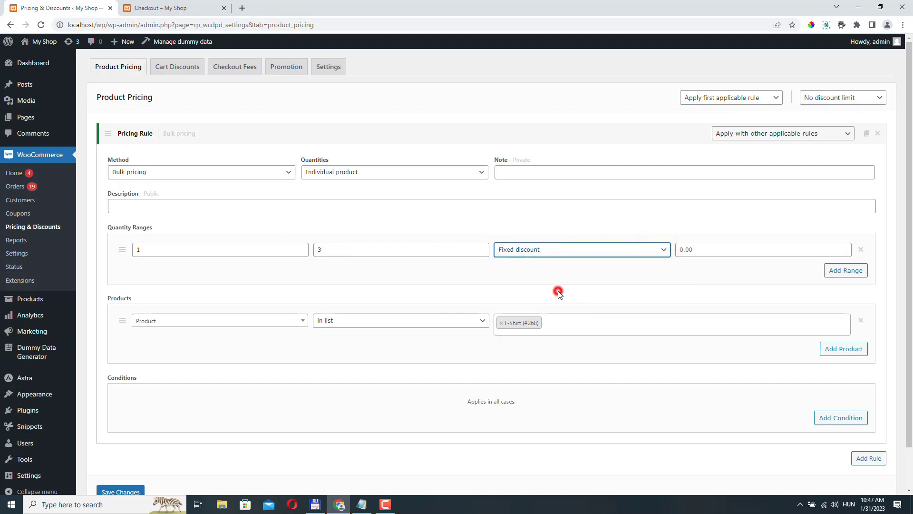
{"action": "left_click", "coordinate": [688, 250]}
{"action": "type", "text": "50"}
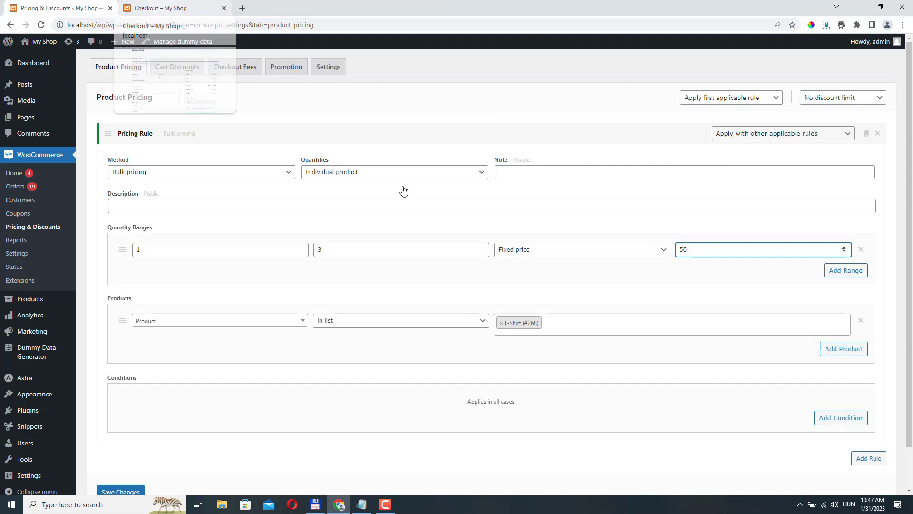
Step: Add a second quantity range from 4 to 10 with a fixed price of 30, and save the pricing rule
{"action": "left_click", "coordinate": [844, 270]}
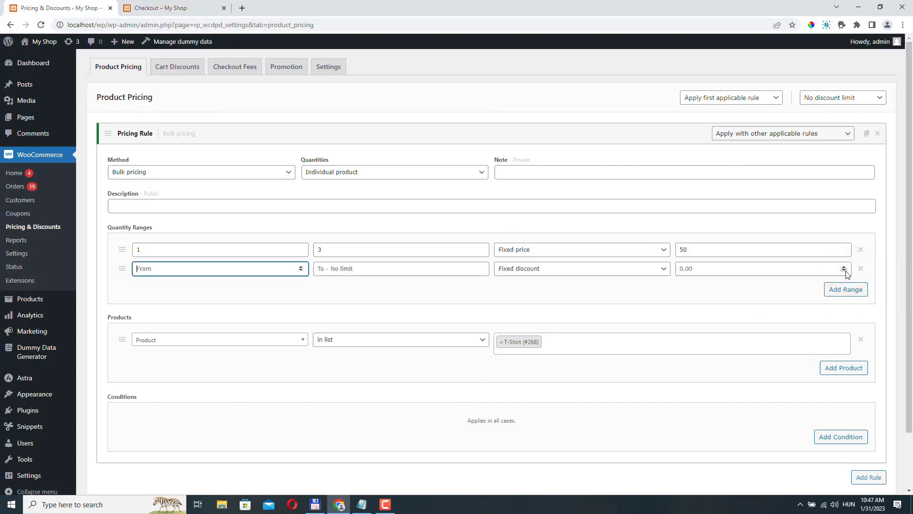
{"action": "left_click", "coordinate": [150, 270]}
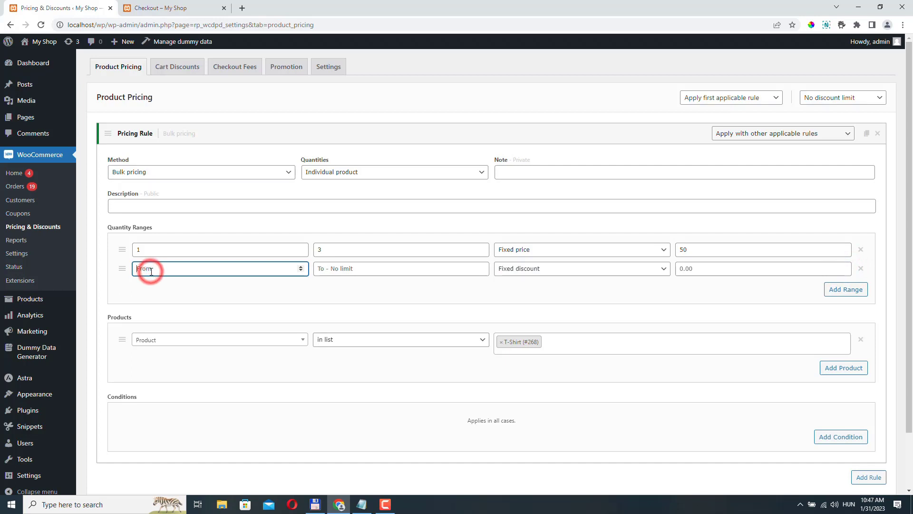
{"action": "type", "text": "4"}
{"action": "left_click", "coordinate": [333, 268]}
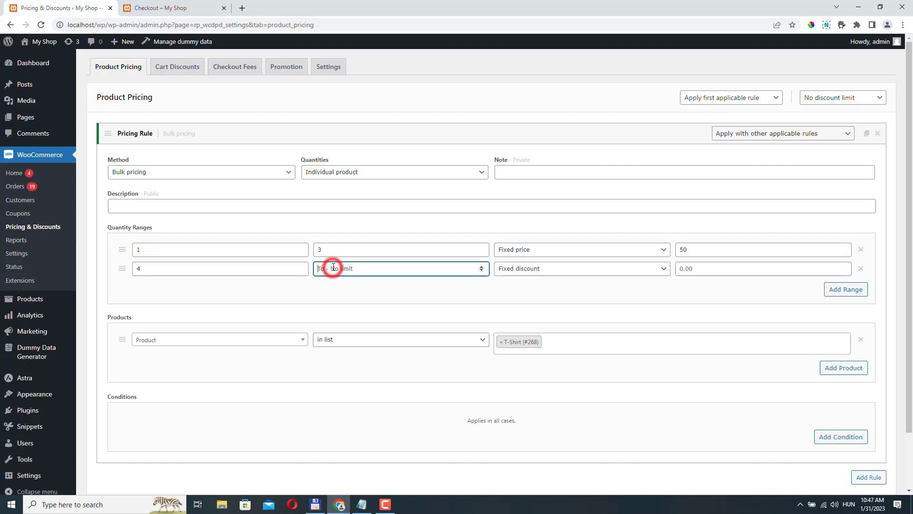
{"action": "type", "text": "10"}
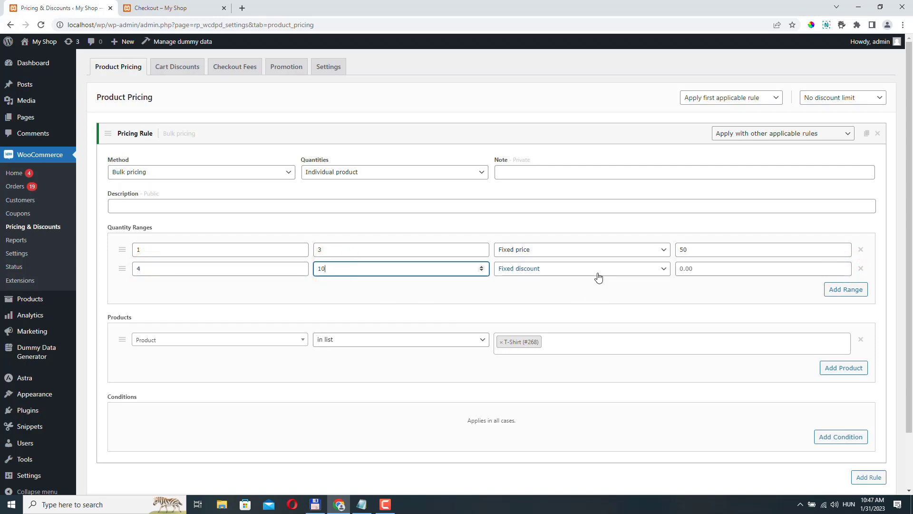
{"action": "left_click", "coordinate": [539, 266]}
{"action": "left_click", "coordinate": [542, 309]}
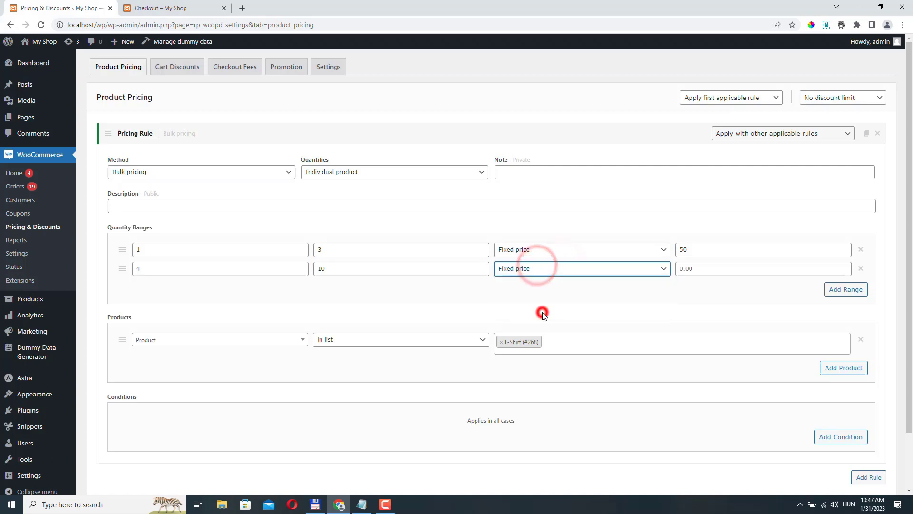
{"action": "left_click", "coordinate": [699, 268]}
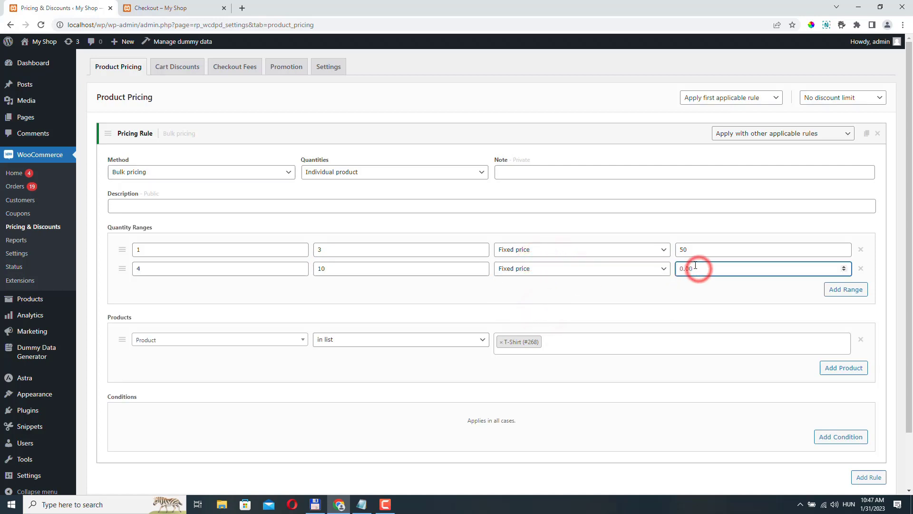
{"action": "type", "text": "30"}
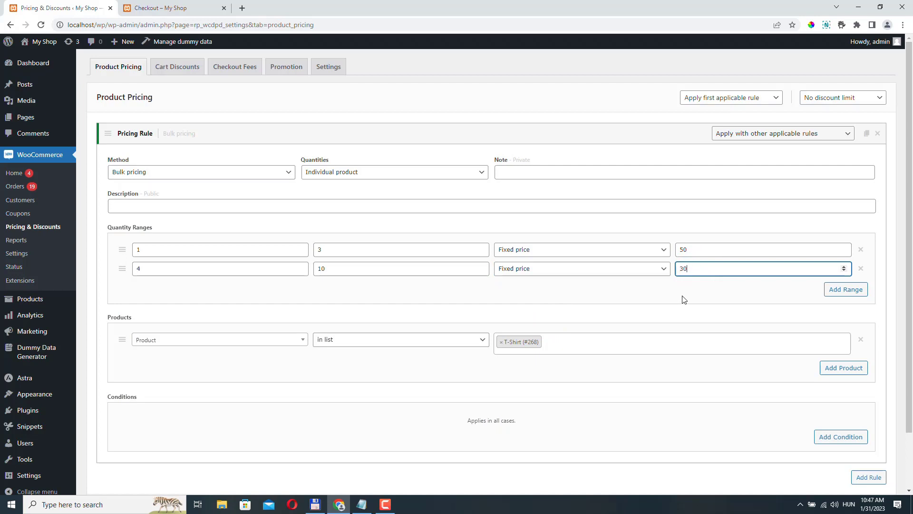
{"action": "scroll", "coordinate": [683, 299], "scroll_direction": "down", "scroll_amount": 2}
{"action": "left_click", "coordinate": [126, 448]}
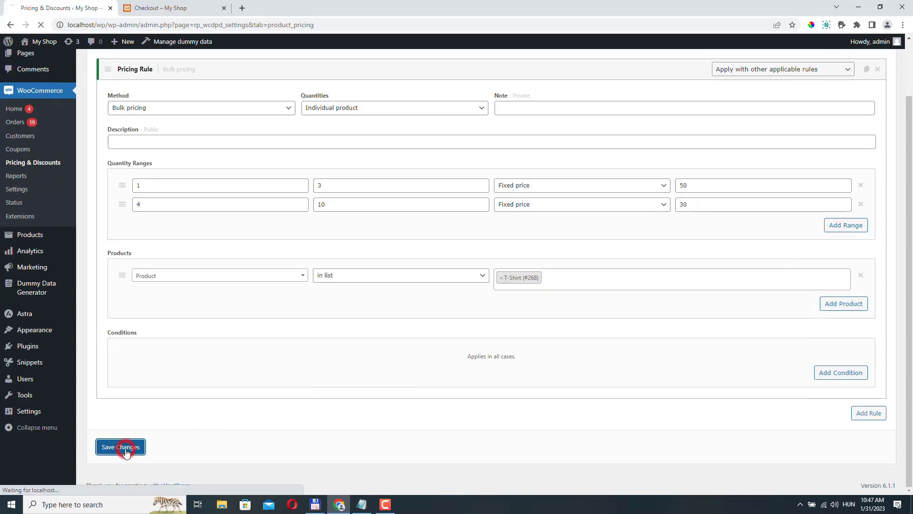
Step: Go back from the storefront checkout to the cart, remove the Culpa. product, and return to the shop
{"action": "left_click", "coordinate": [170, 9]}
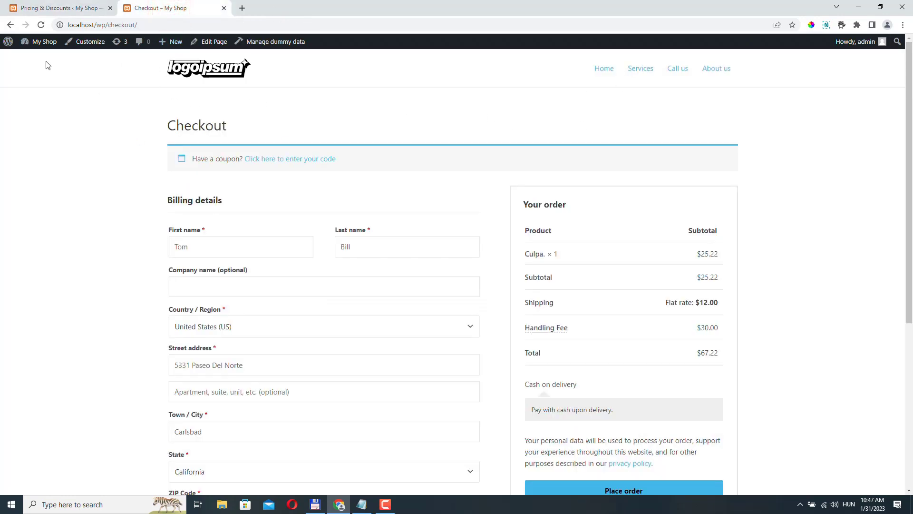
{"action": "left_click", "coordinate": [11, 24]}
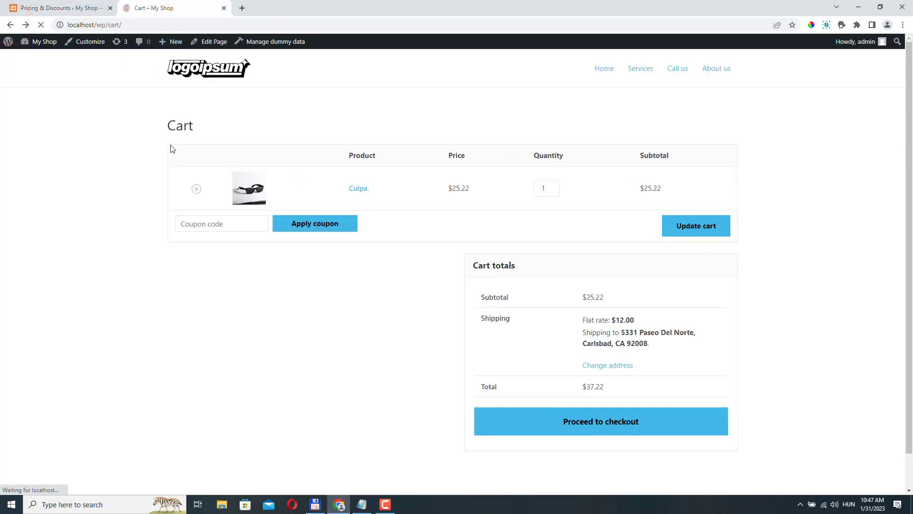
{"action": "left_click", "coordinate": [195, 189]}
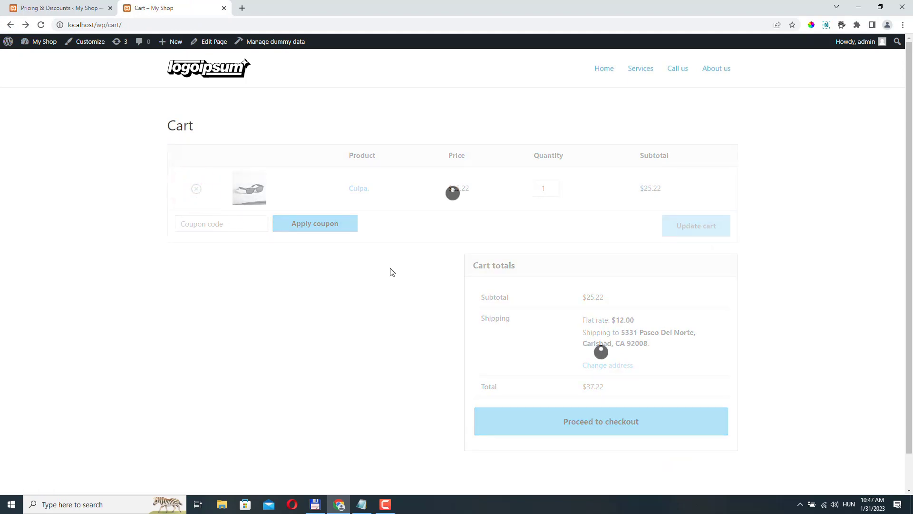
{"action": "left_click", "coordinate": [182, 243]}
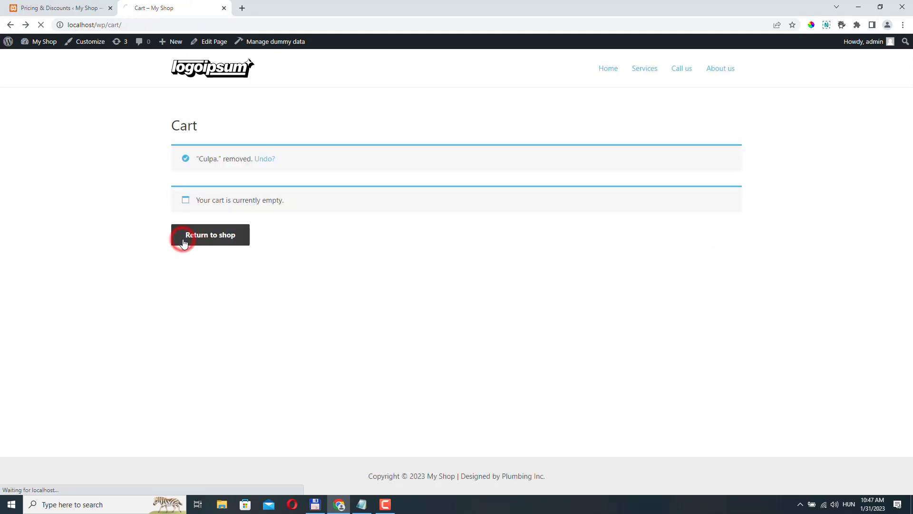
Step: Open the T-Shirt product page and examine the promotion banner above the add-to-cart control
{"action": "scroll", "coordinate": [375, 231], "scroll_direction": "down", "scroll_amount": 10}
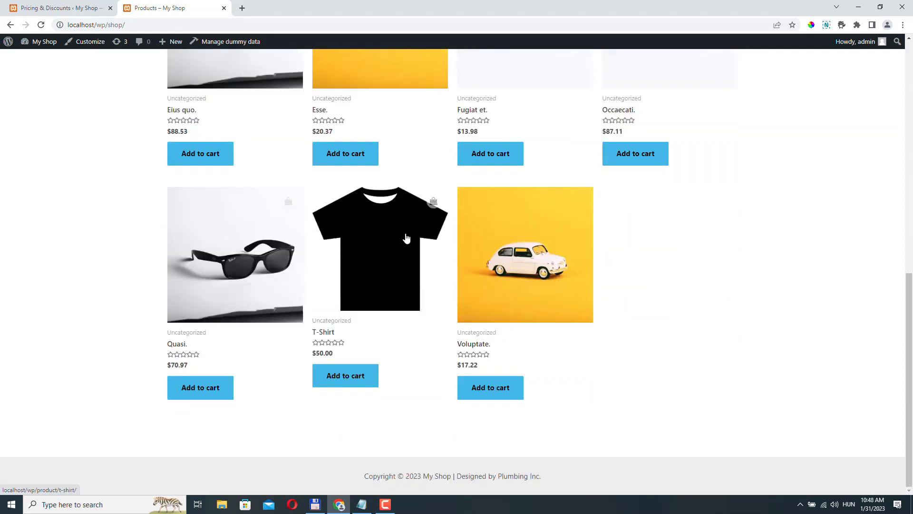
{"action": "left_click", "coordinate": [376, 231]}
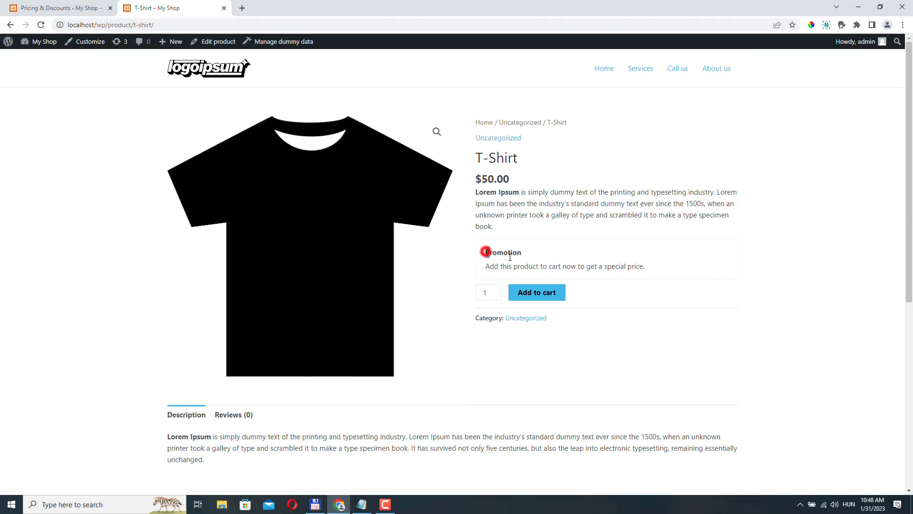
{"action": "double_click", "coordinate": [486, 252]}
{"action": "left_click_drag", "start_coordinate": [484, 266], "coordinate": [657, 265]}
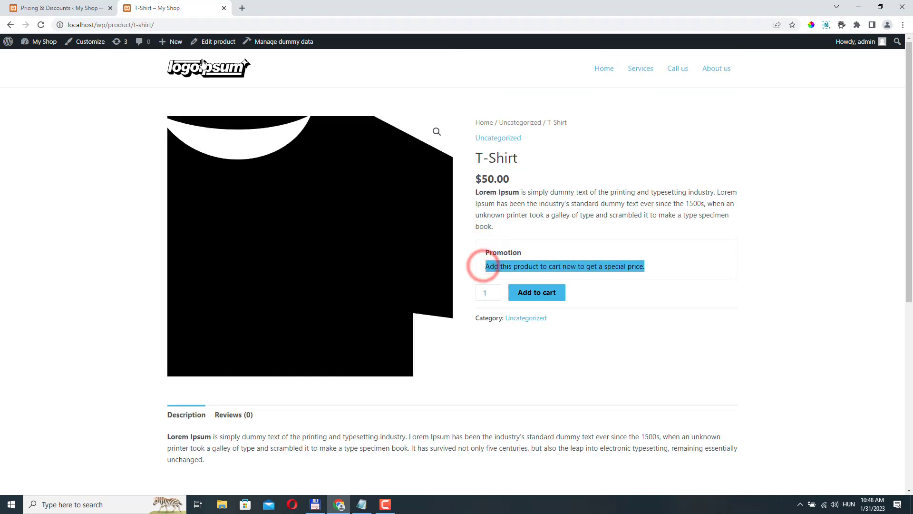
Step: In the promotion settings, set the Product Banners title to "Bulk Pricing" and the message to "Buy 4 or more for $30", and save
{"action": "left_click", "coordinate": [65, 7]}
{"action": "left_click", "coordinate": [288, 96]}
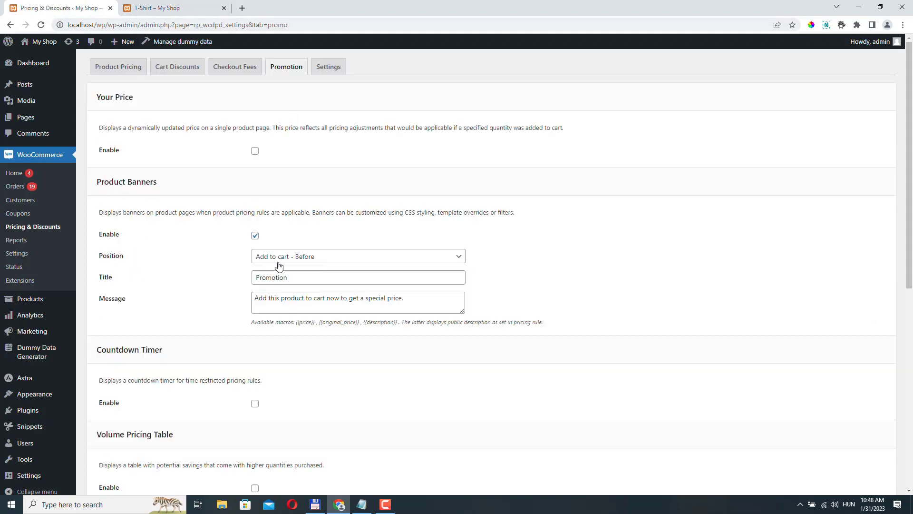
{"action": "double_click", "coordinate": [296, 278]}
{"action": "type", "text": "Bulk Pricing"}
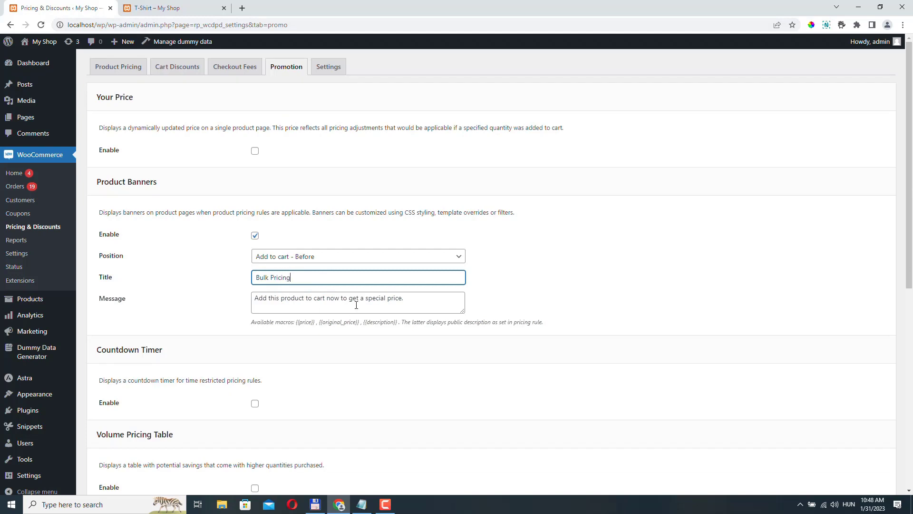
{"action": "left_click", "coordinate": [308, 299]}
{"action": "left_click_drag", "start_coordinate": [422, 299], "coordinate": [198, 306]}
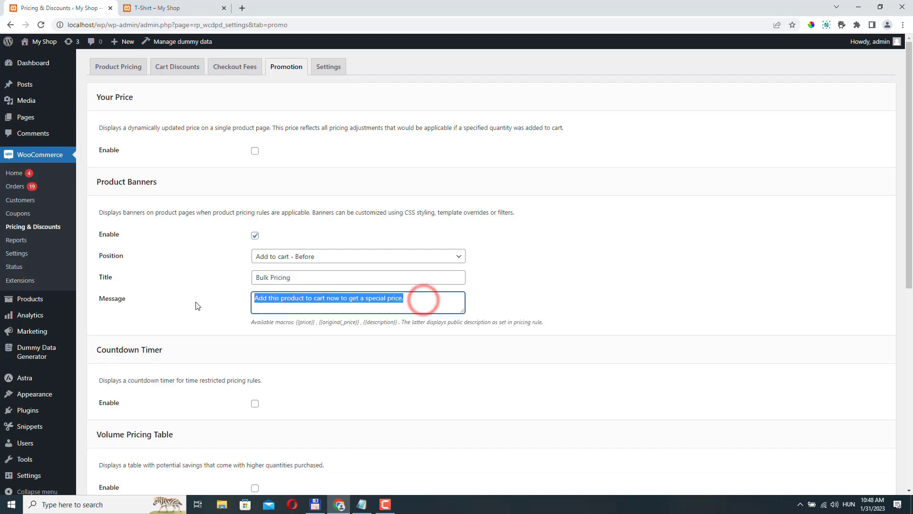
{"action": "type", "text": "Buy 4 or more for $30"}
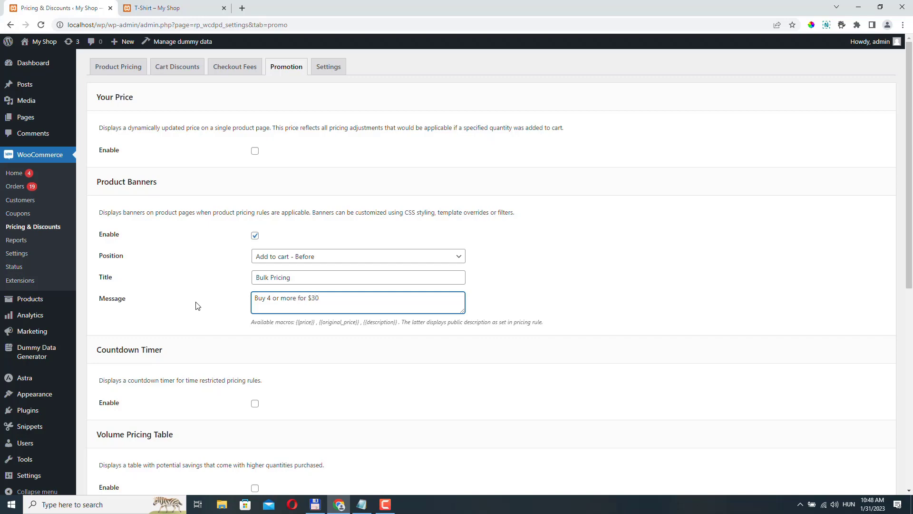
{"action": "scroll", "coordinate": [198, 306], "scroll_direction": "down", "scroll_amount": 8}
{"action": "left_click", "coordinate": [127, 448]}
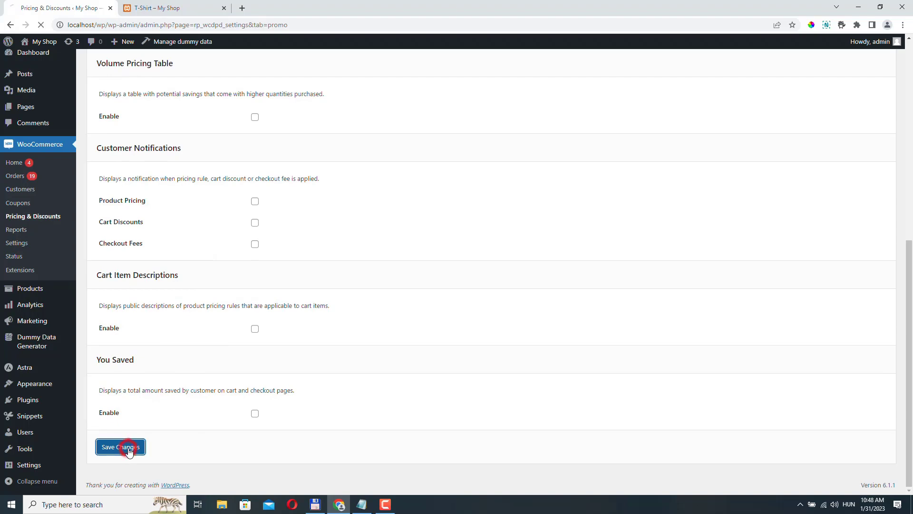
Step: Reload the T-Shirt product page to check the updated banner, then add one T-Shirt to the cart and view the cart
{"action": "left_click", "coordinate": [173, 9]}
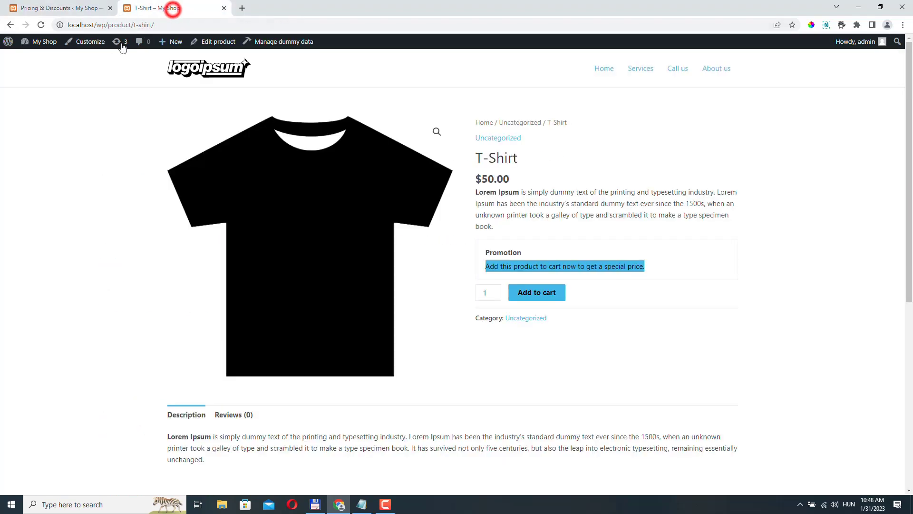
{"action": "left_click", "coordinate": [41, 25]}
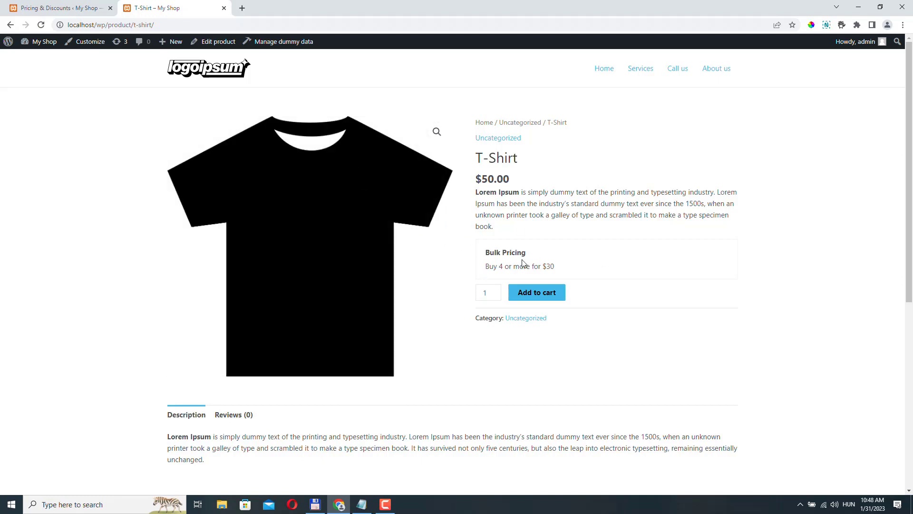
{"action": "left_click", "coordinate": [555, 293]}
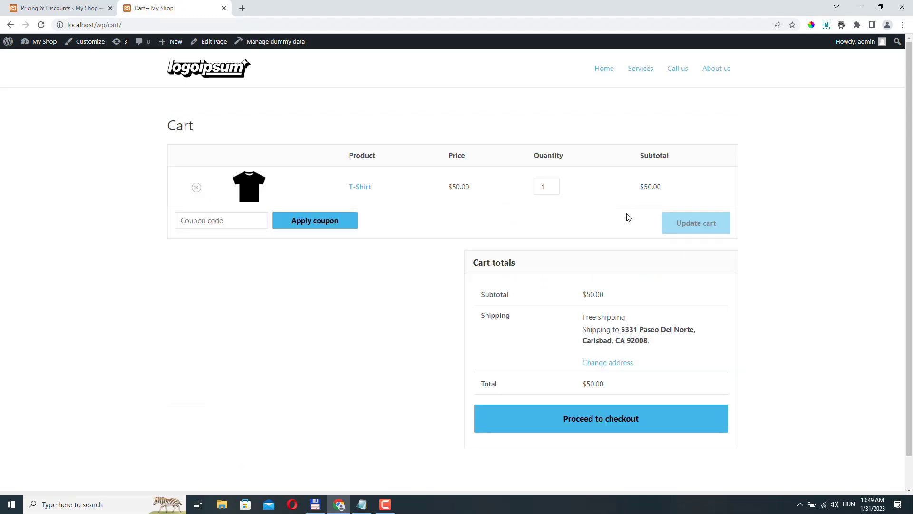
Step: Set the T-Shirt quantity in the cart to 5 and update the cart to test the bulk price
{"action": "left_click", "coordinate": [554, 184]}
{"action": "left_click", "coordinate": [554, 184]}
{"action": "left_click", "coordinate": [554, 185]}
{"action": "left_click", "coordinate": [554, 184]}
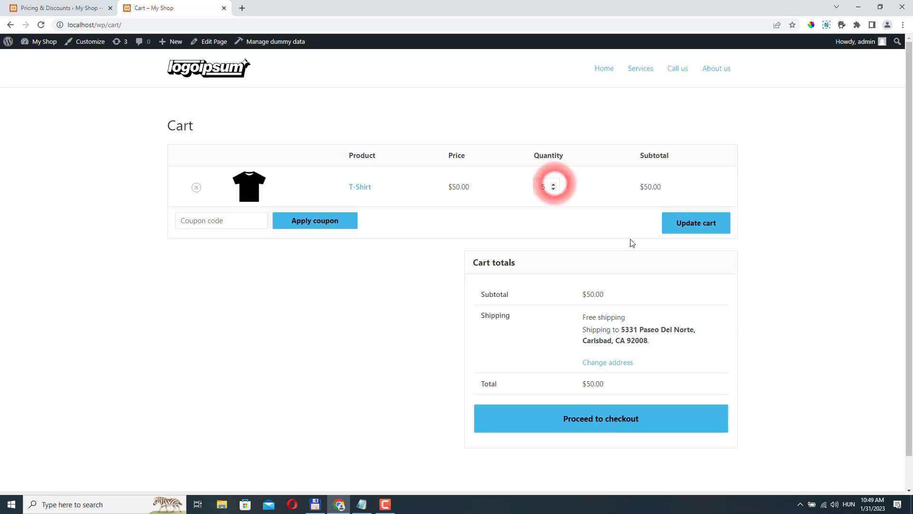
{"action": "left_click", "coordinate": [723, 229]}
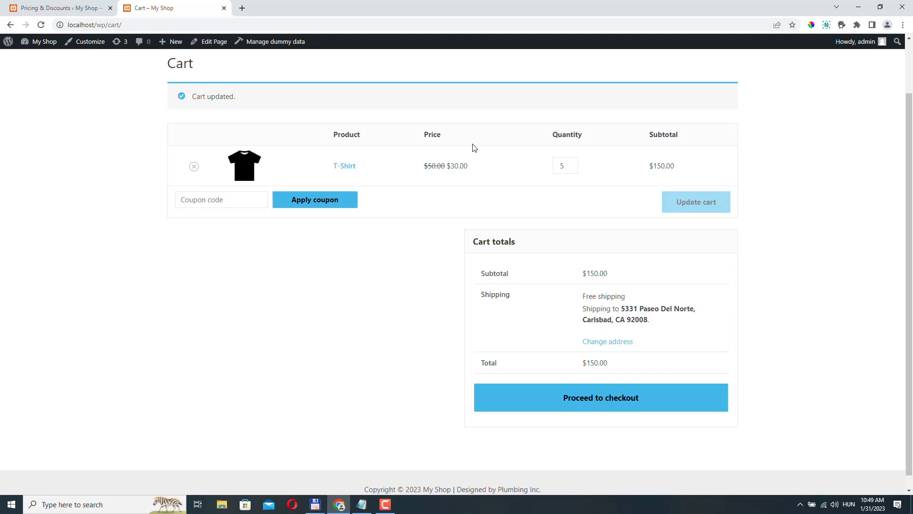
Step: Return to the plugin's Product Pricing settings and open the method choices for the T-Shirt pricing rule
{"action": "key", "text": "ctrl+shift+Tab"}
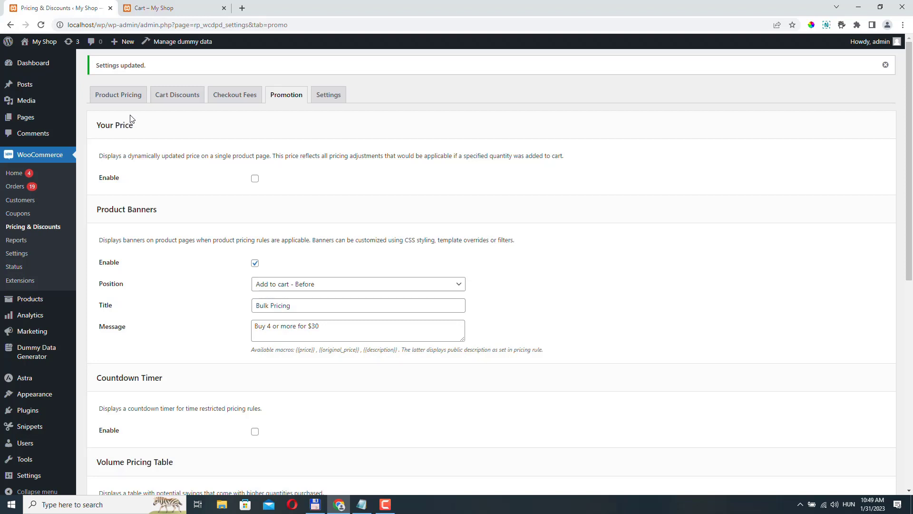
{"action": "left_click", "coordinate": [125, 95]}
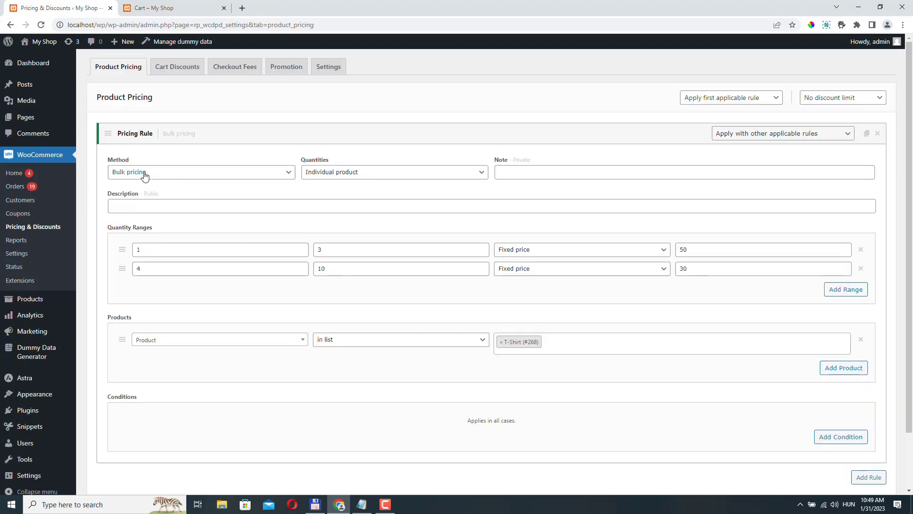
{"action": "left_click", "coordinate": [142, 172]}
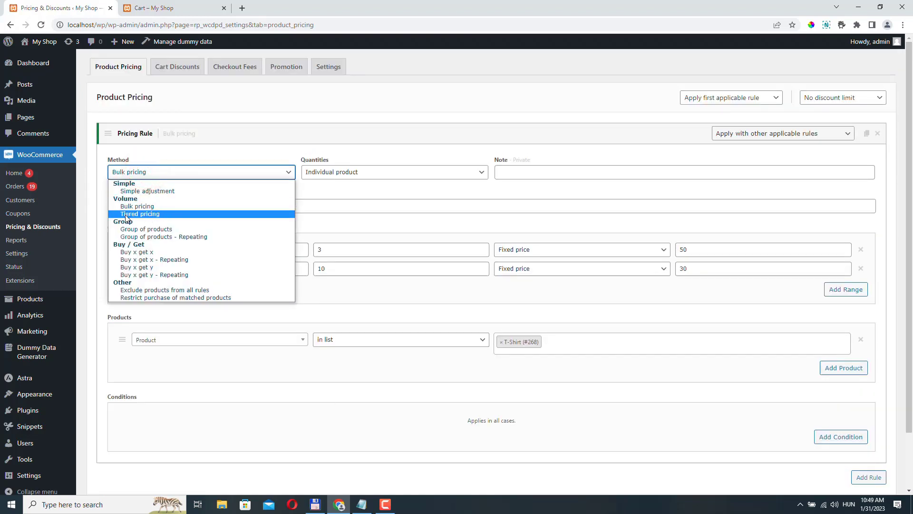